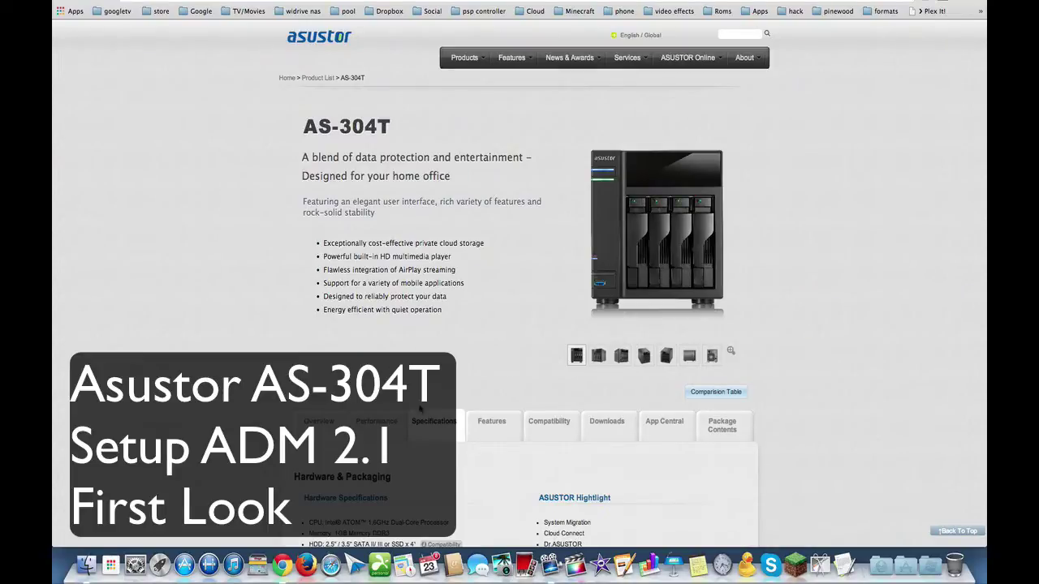
Review the hard disk compatibility list for the AS-304T and return to the model's product page.
left_click(534, 425)
scroll(535, 430, "down", 2)
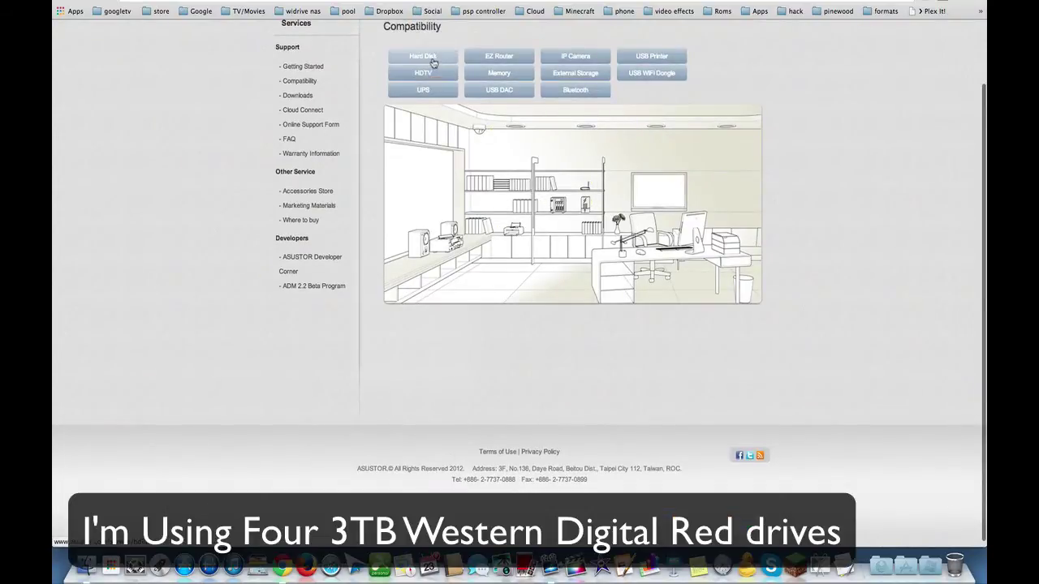
left_click(422, 56)
scroll(537, 309, "down", 10)
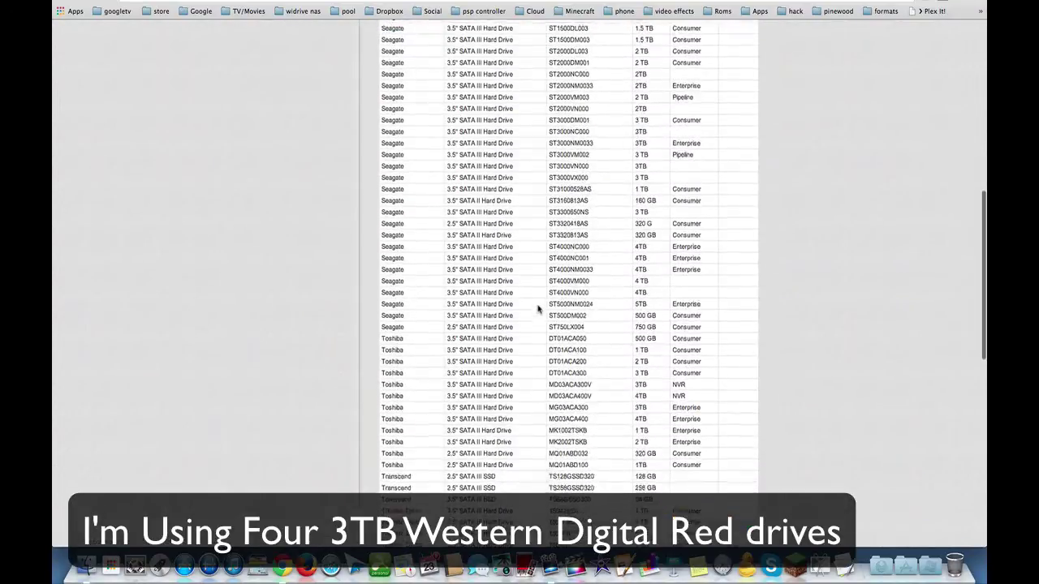
scroll(538, 309, "down", 5)
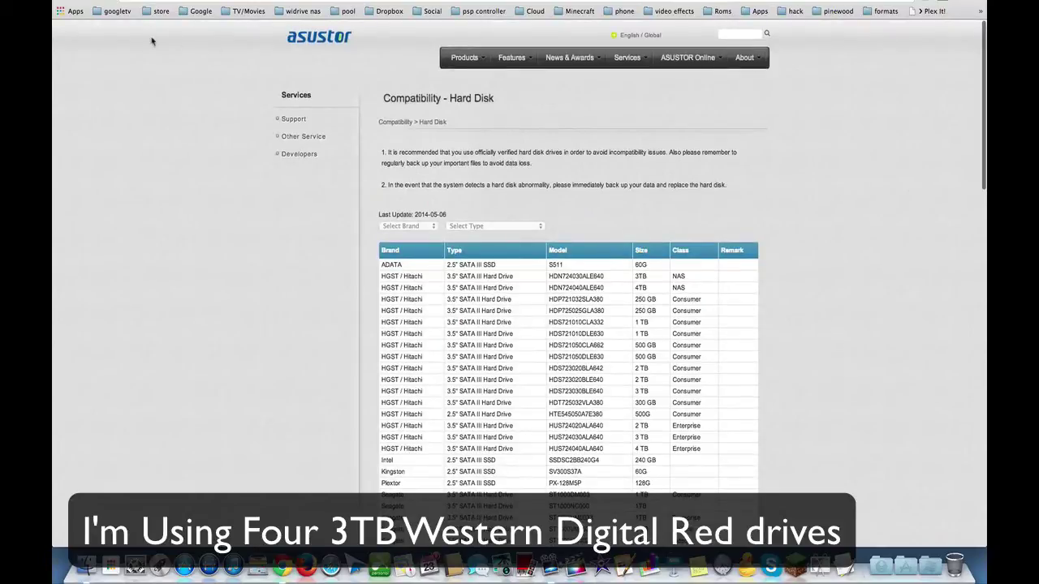
left_click(66, 2)
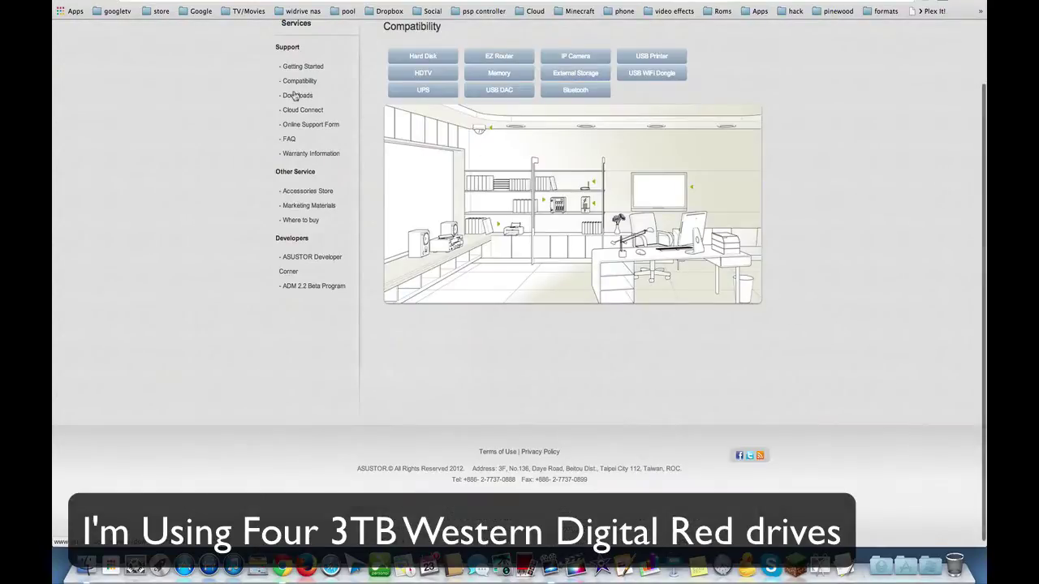
left_click(65, 4)
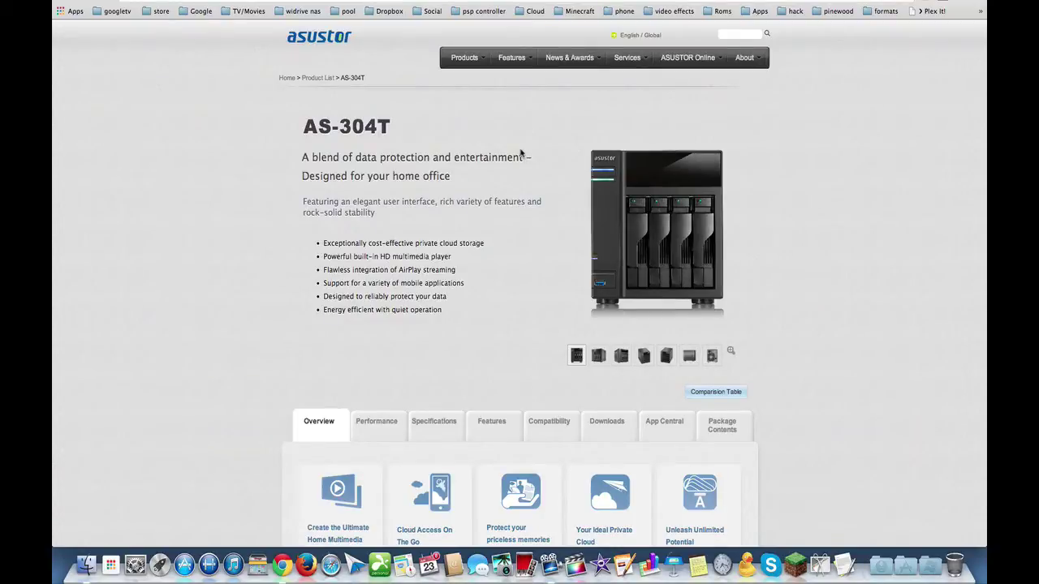
Look over the AS-304T overview and reopen its product page from the Home to Power User models.
scroll(522, 154, "down", 5)
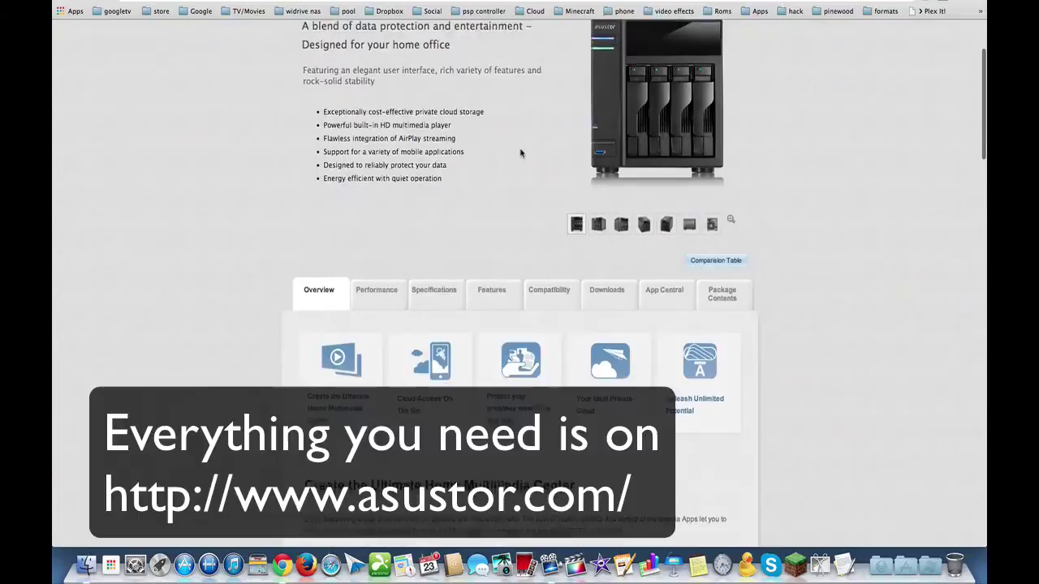
scroll(521, 154, "up", 5)
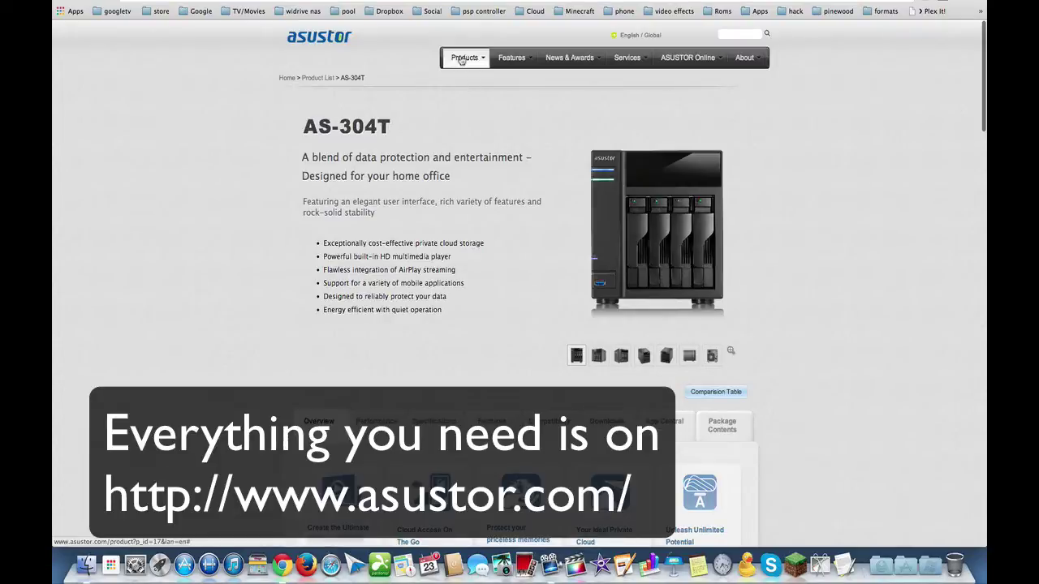
mouse_move(461, 60)
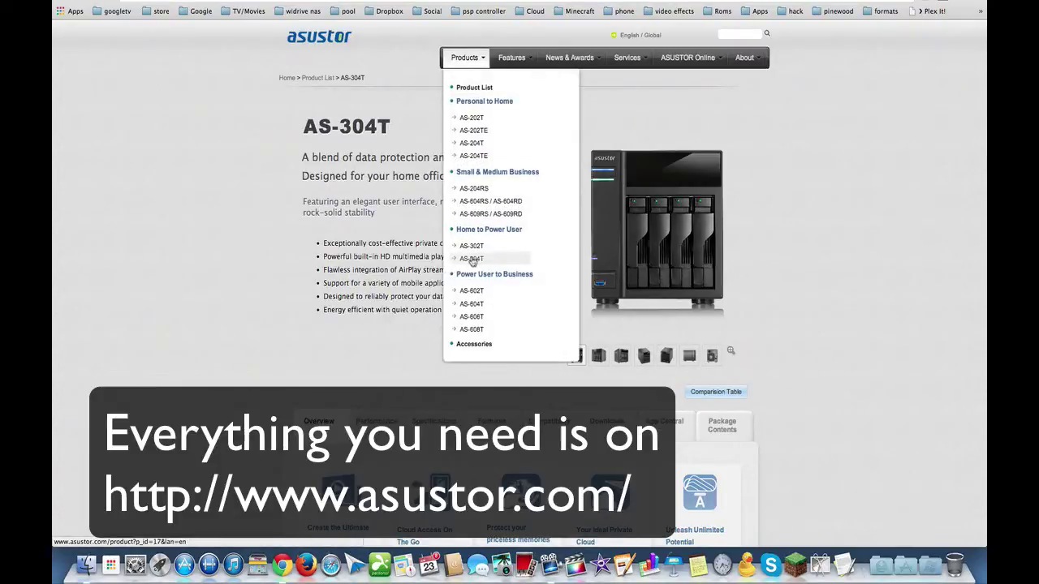
left_click(471, 258)
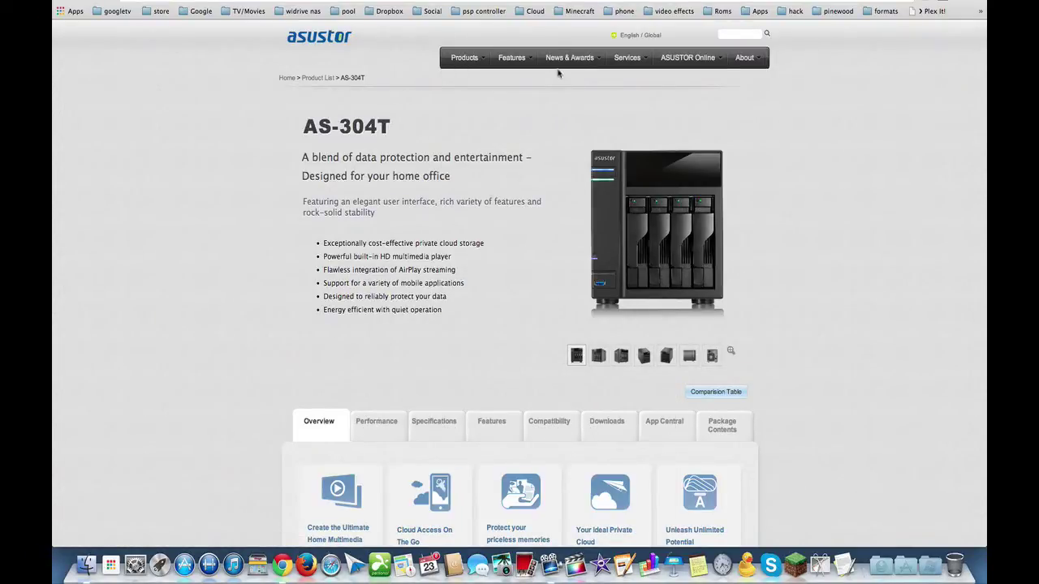
Open the support downloads page and select AS-304T as the model.
mouse_move(626, 58)
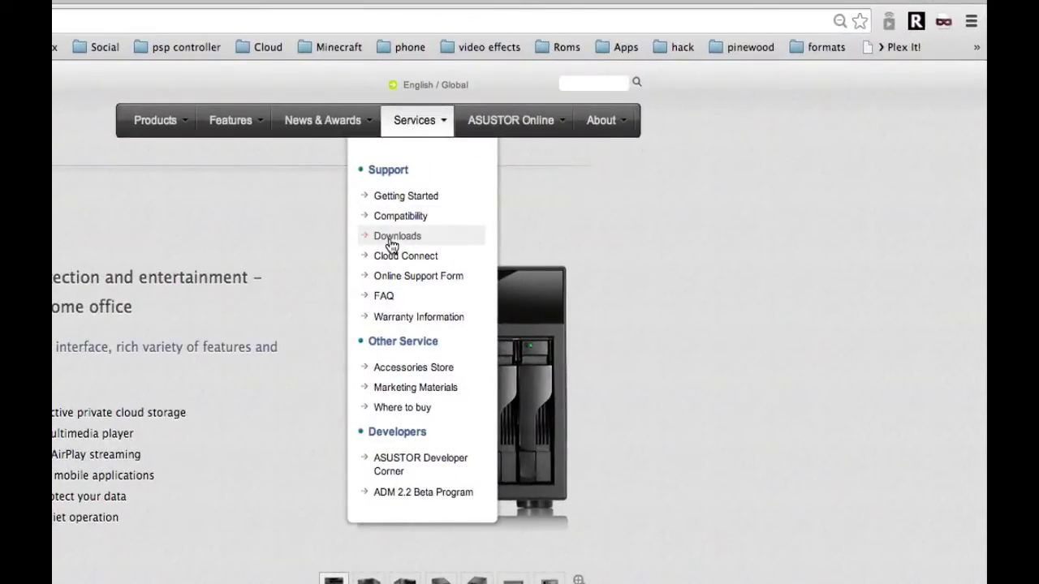
left_click(391, 240)
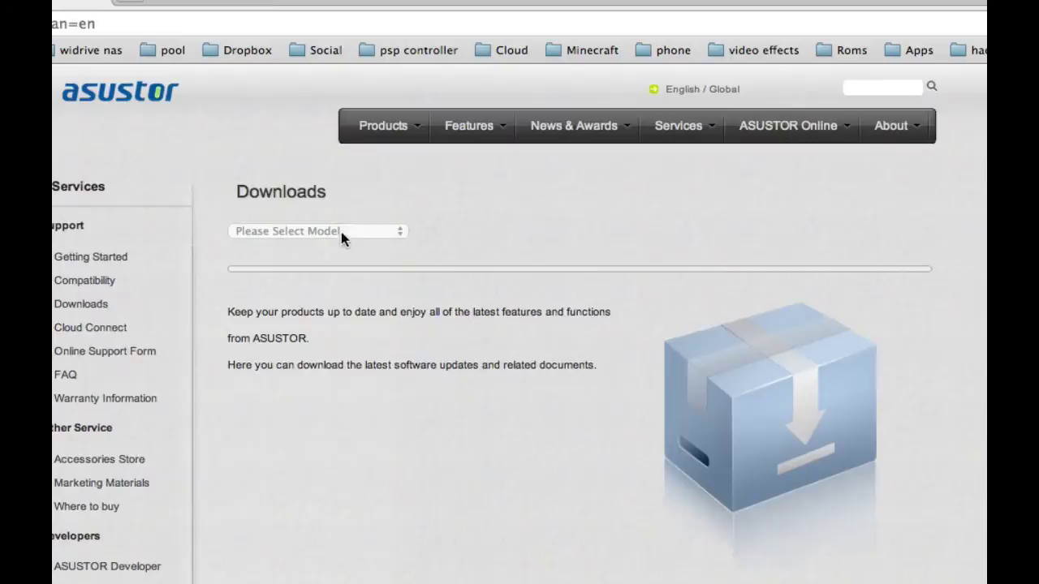
left_click(342, 232)
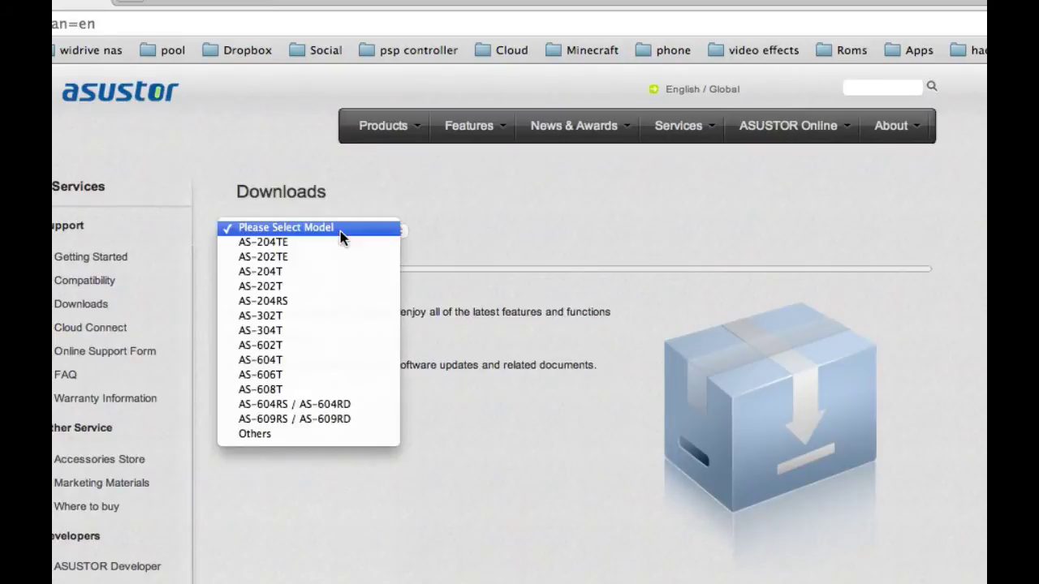
left_click(279, 333)
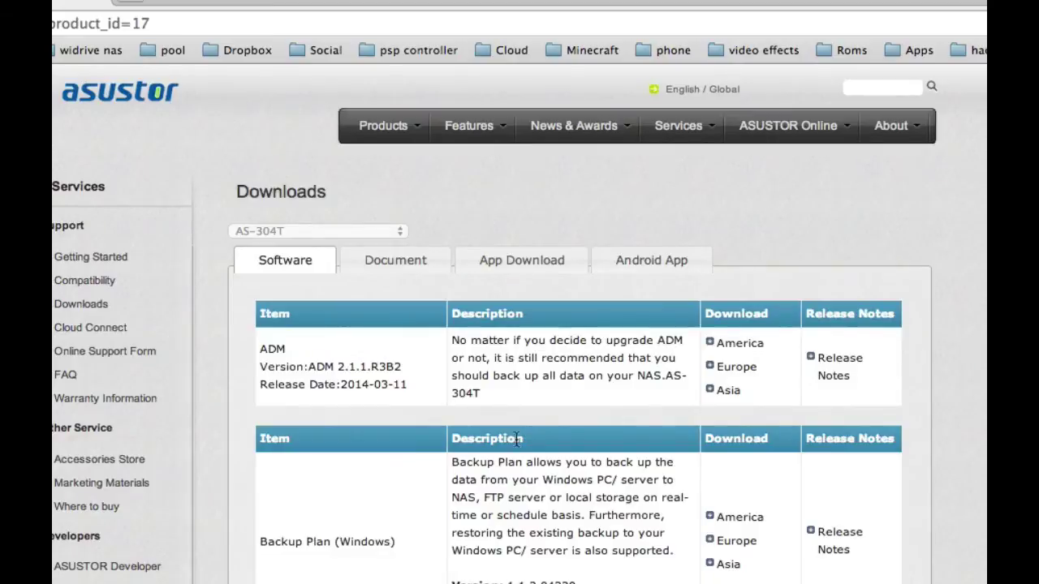
Examine the AS-304T software downloads, including ADM, Backup Plan, Control Center and Download Assistant.
scroll(516, 438, "down", 1)
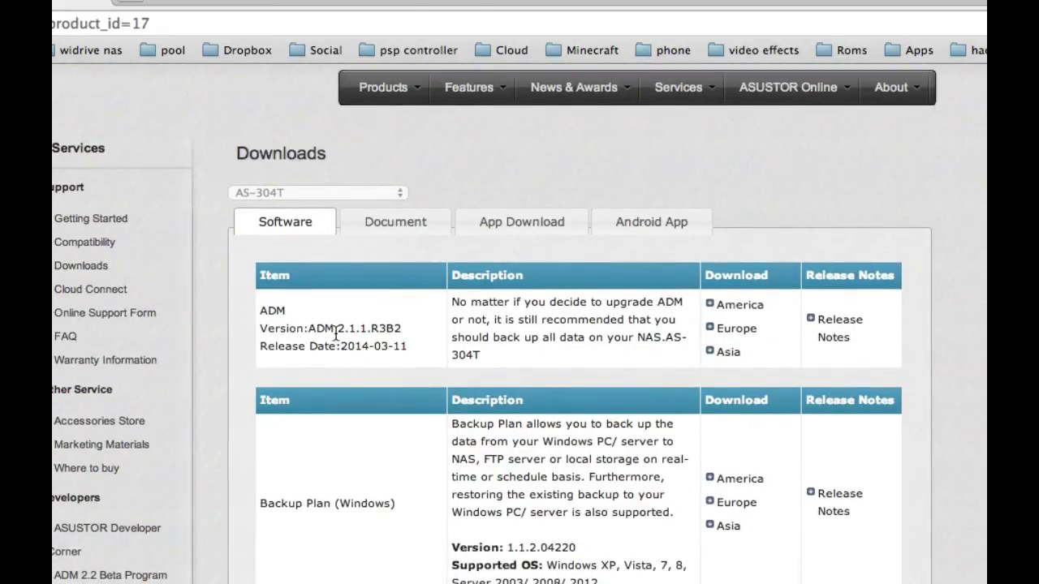
scroll(447, 490, "down", 7)
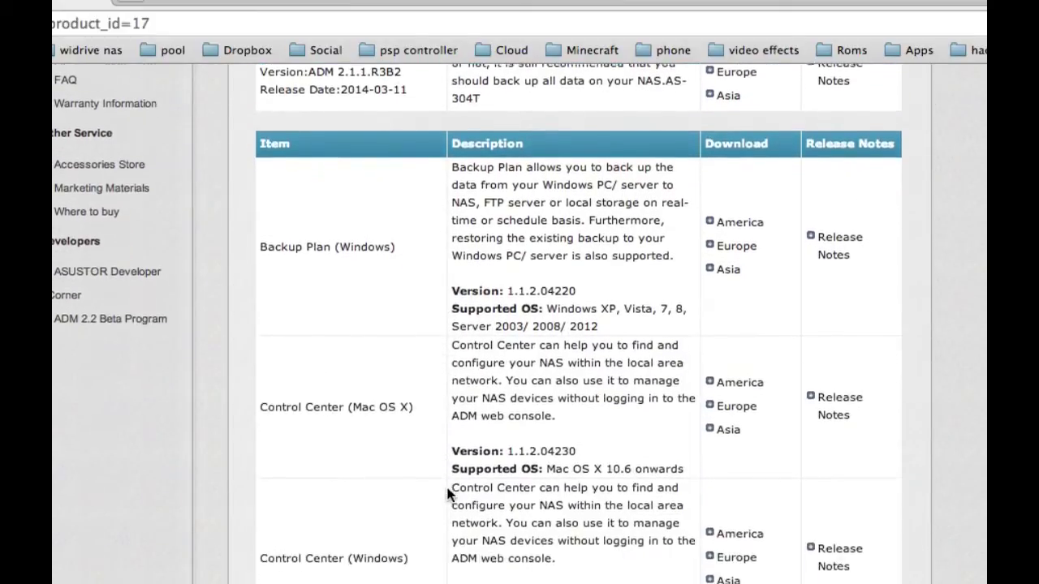
scroll(448, 493, "down", 4)
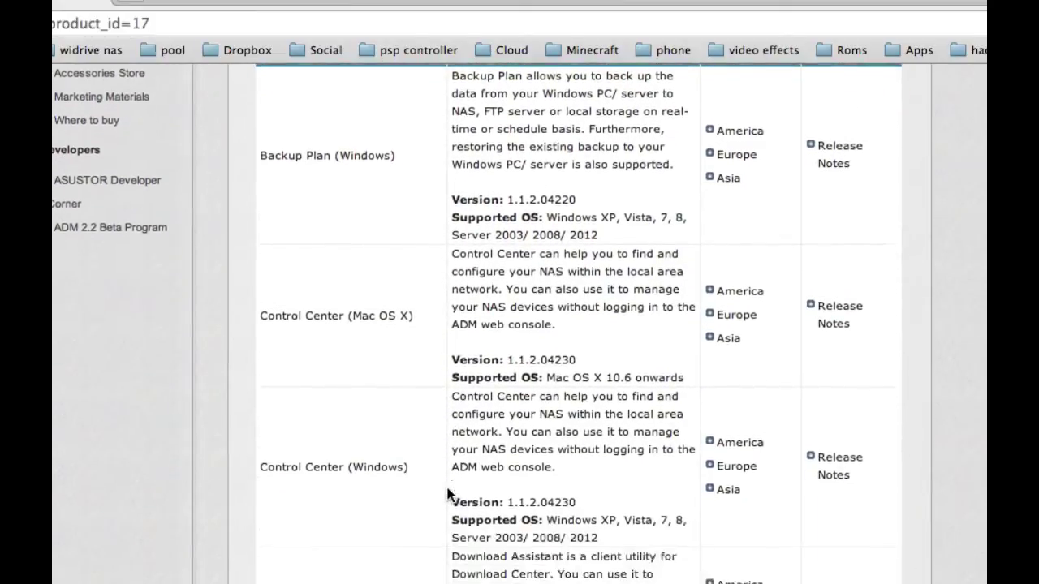
scroll(447, 493, "up", 4)
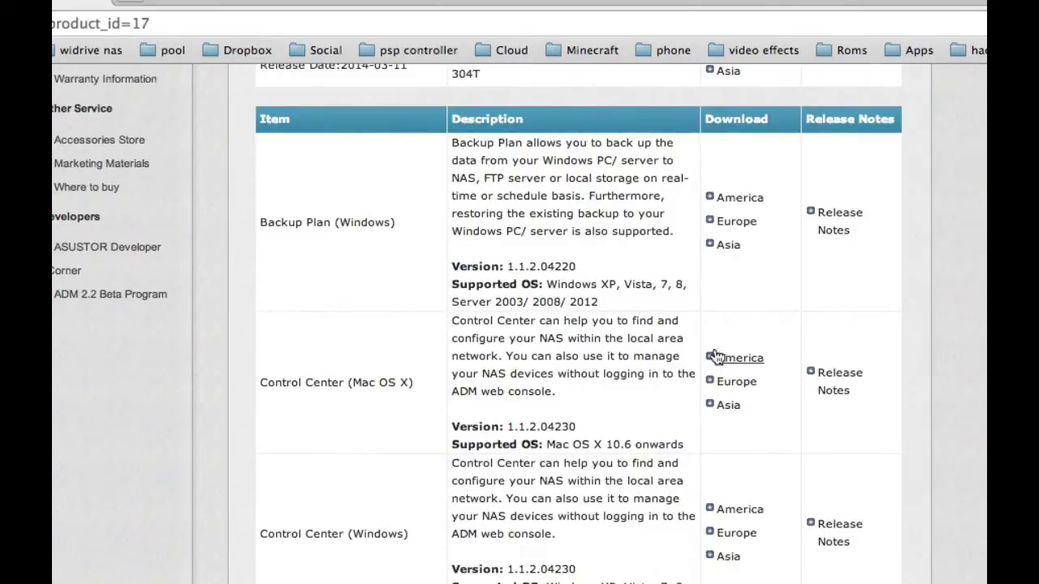
scroll(374, 446, "down", 3)
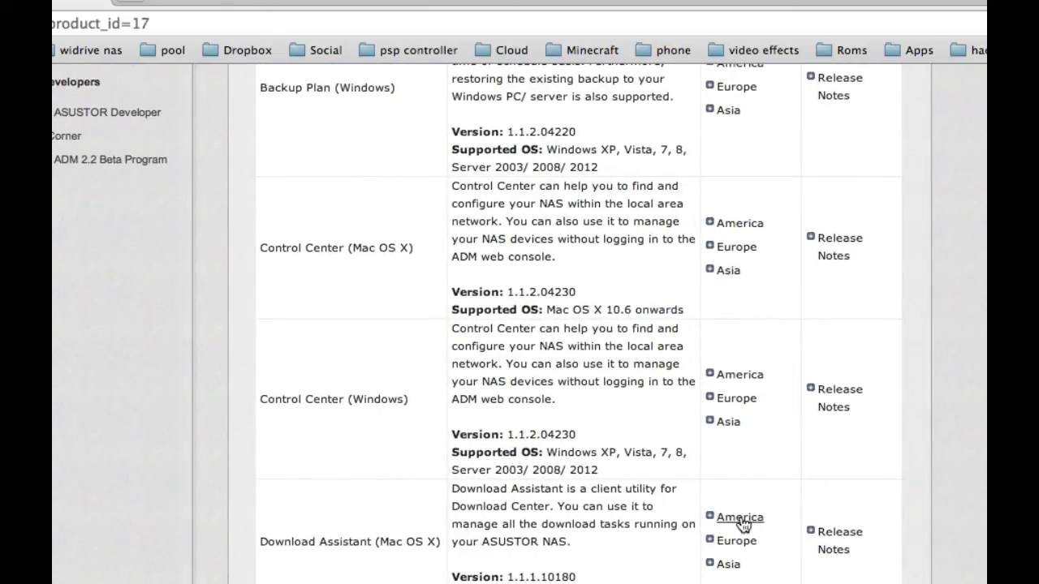
scroll(364, 581, "up", 1)
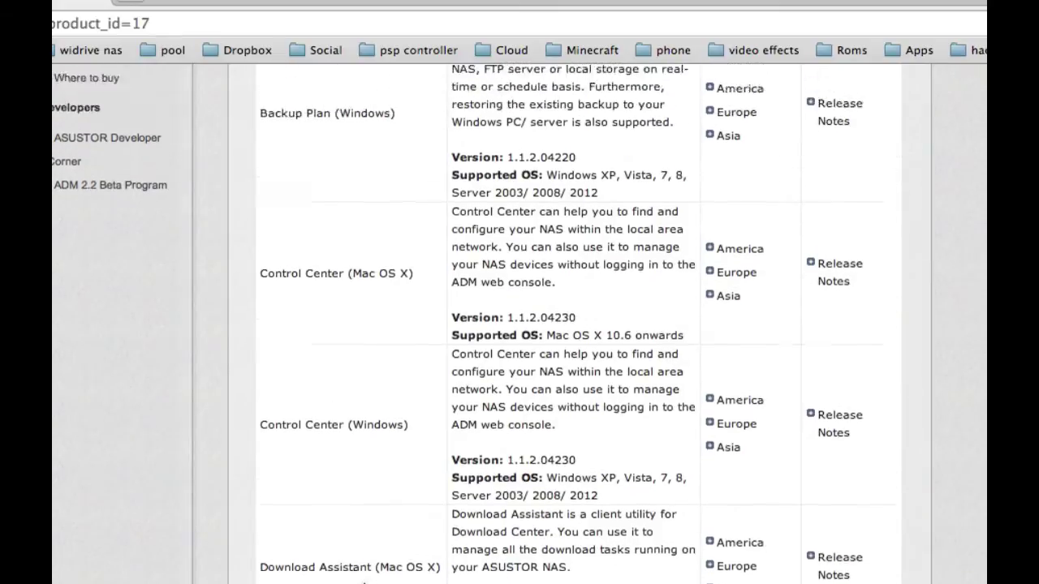
scroll(364, 581, "up", 5)
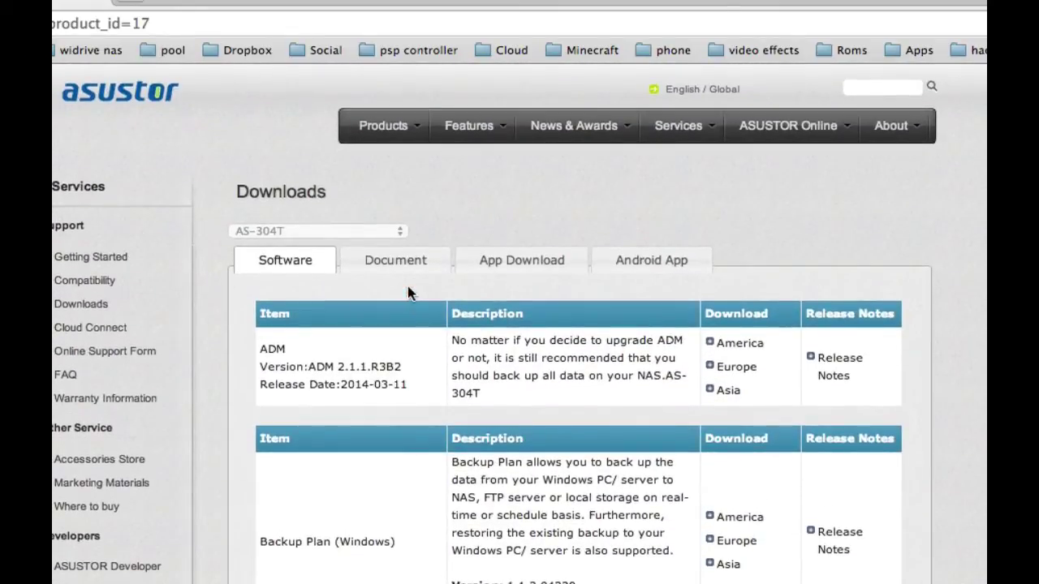
View the AS-304T document downloads and browse the list of downloadable NAS apps.
left_click(395, 261)
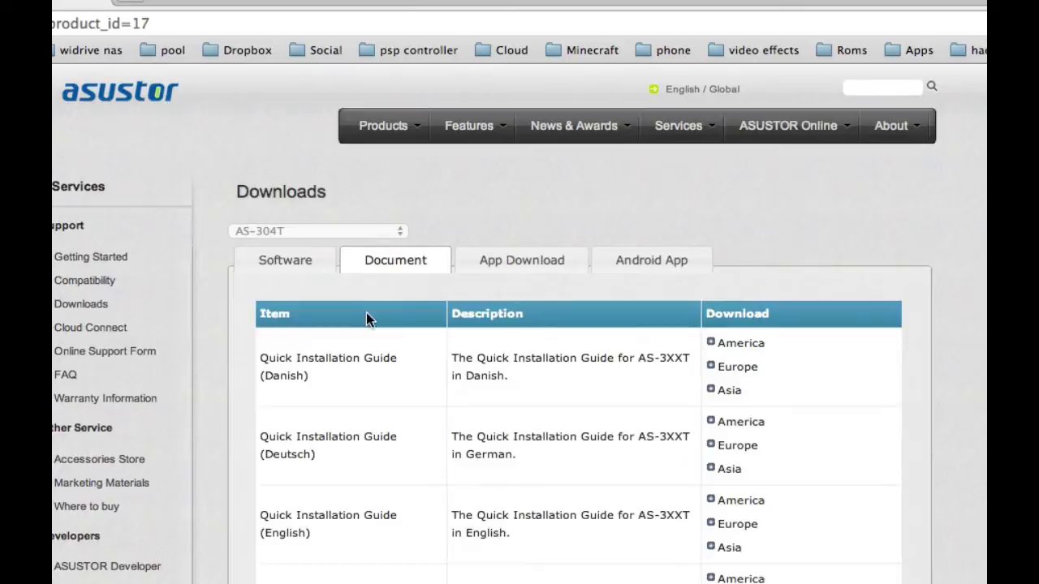
left_click(517, 264)
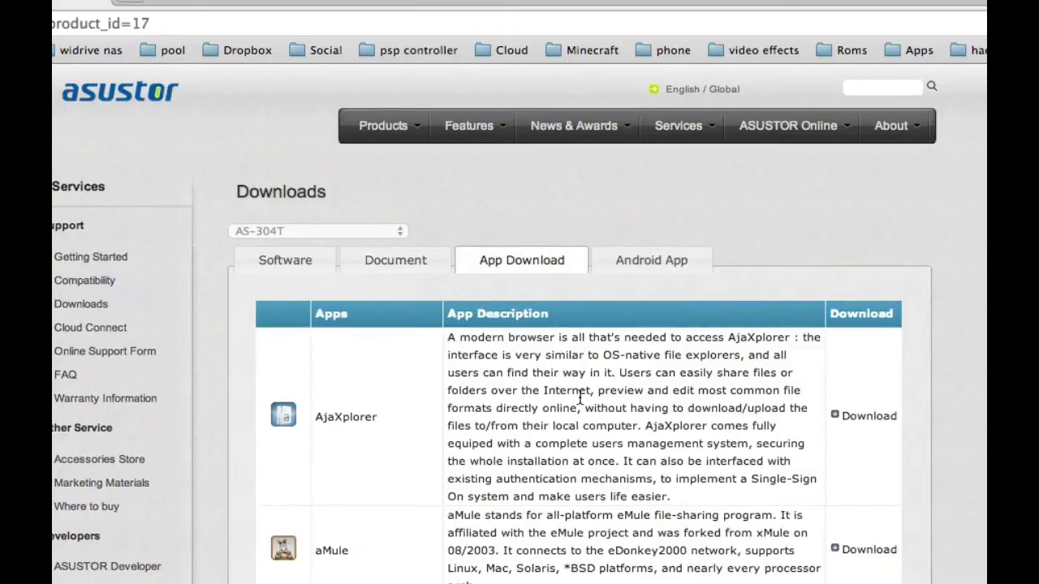
scroll(595, 475, "down", 4)
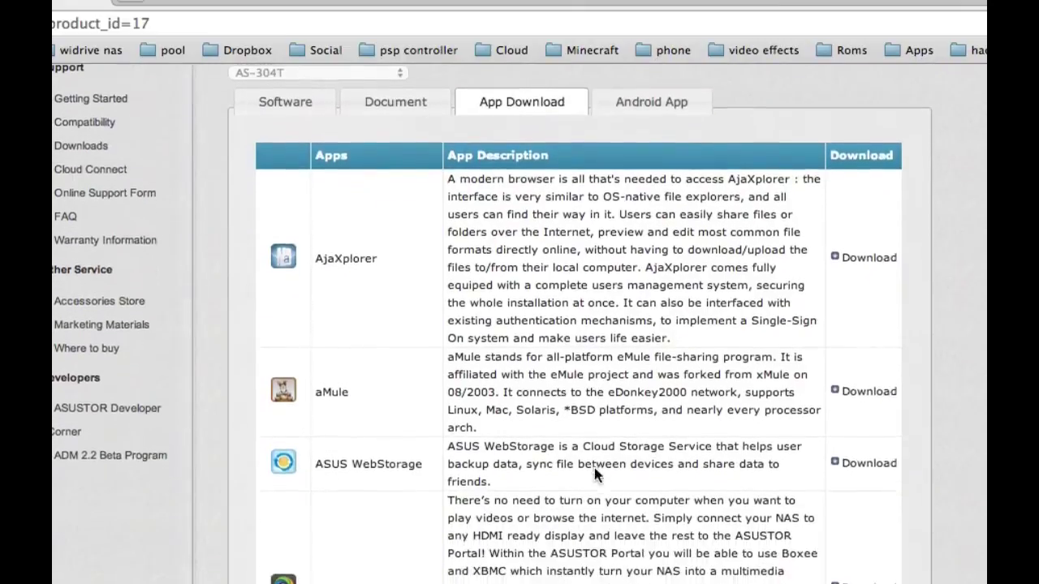
scroll(595, 475, "down", 9)
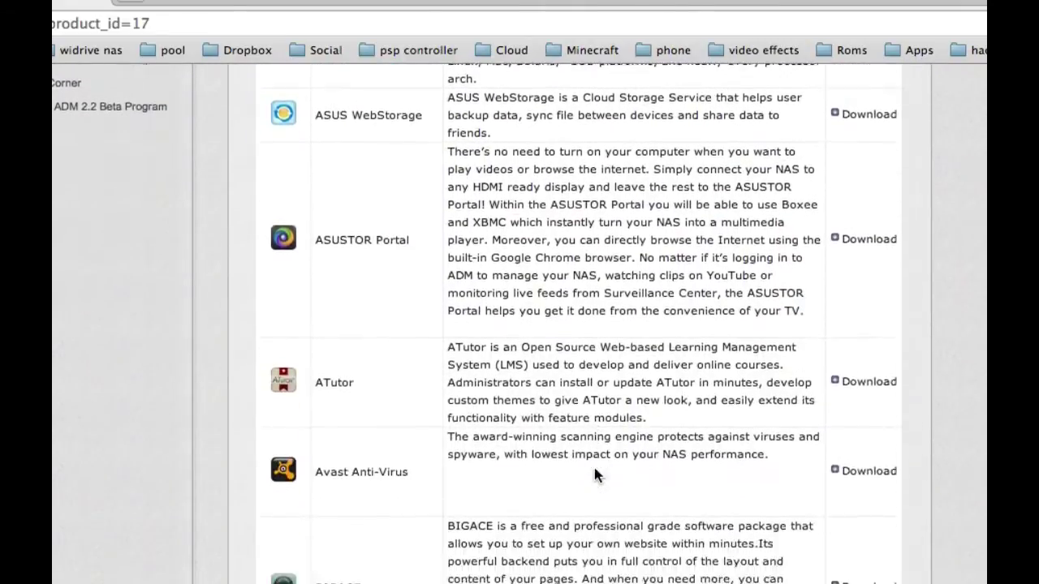
scroll(595, 475, "down", 13)
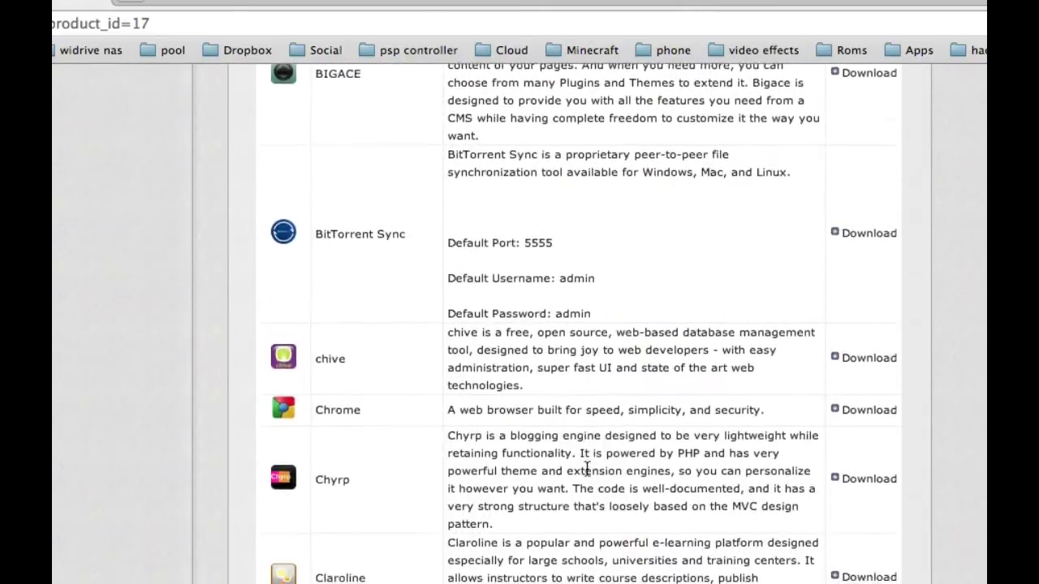
scroll(586, 470, "down", 20)
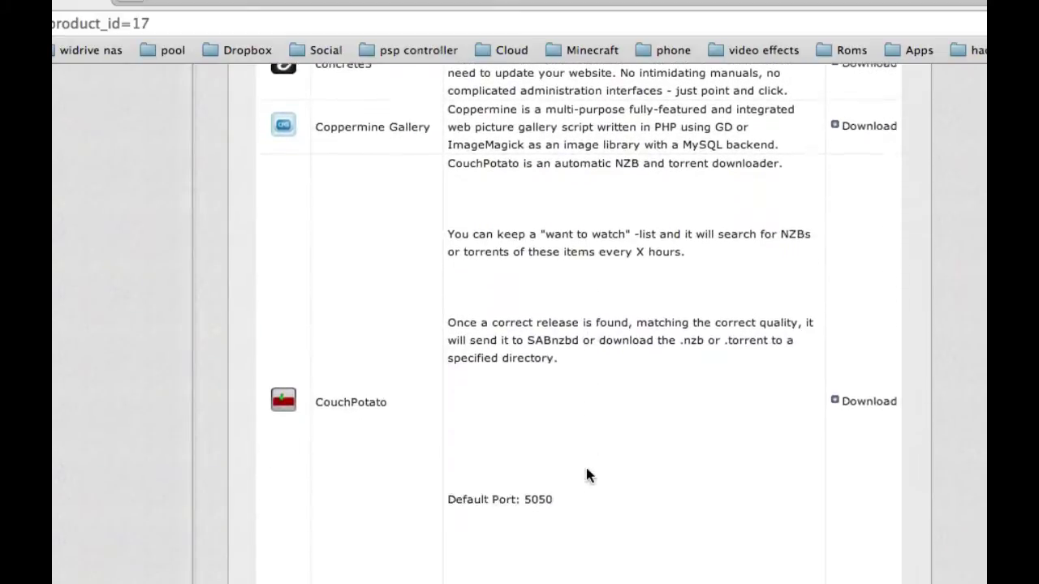
scroll(586, 469, "down", 19)
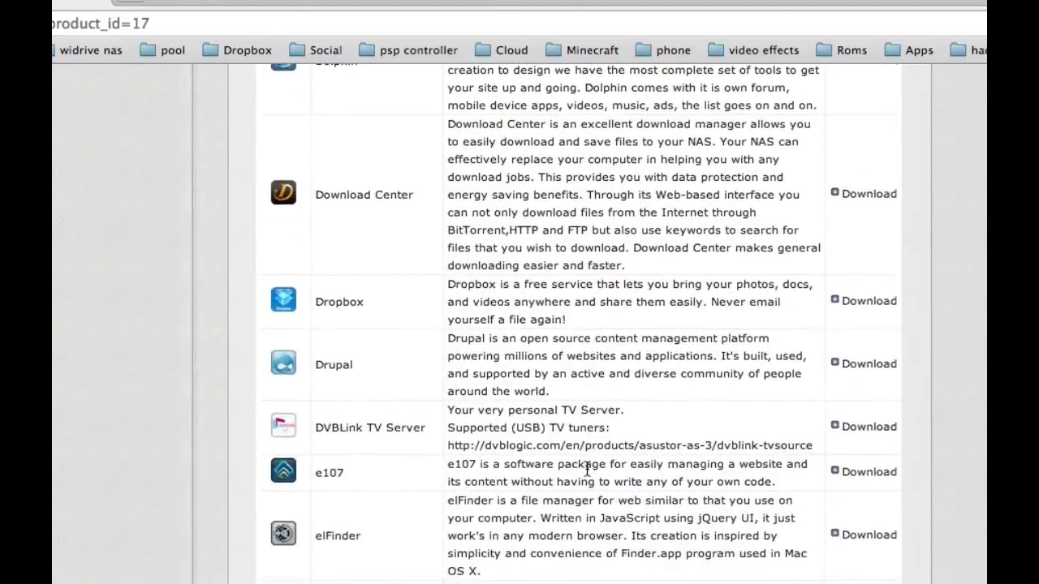
scroll(586, 469, "up", 20)
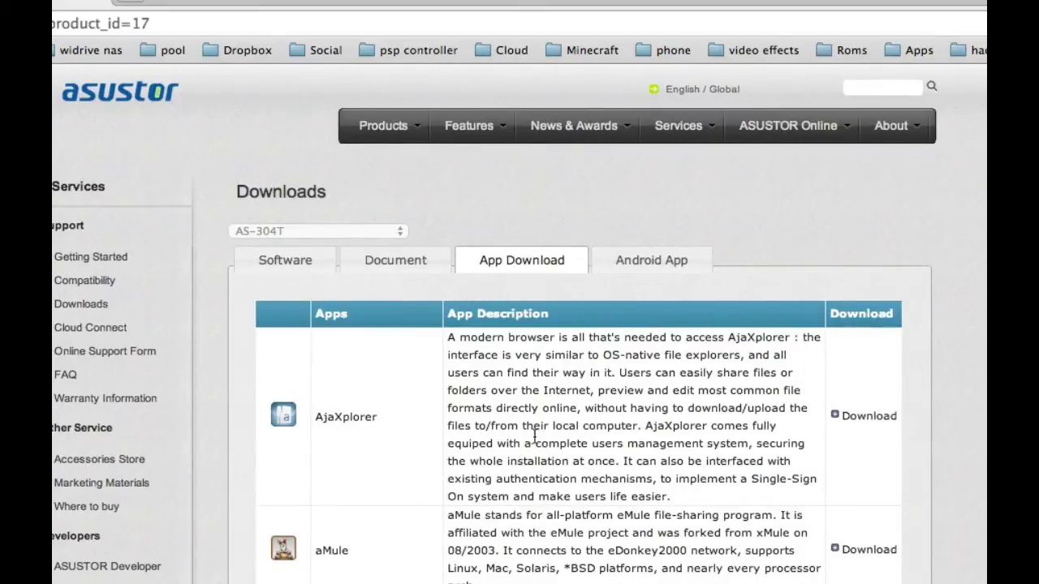
Look over the Android app, NAS app and software download listings for the AS-304T.
left_click(652, 261)
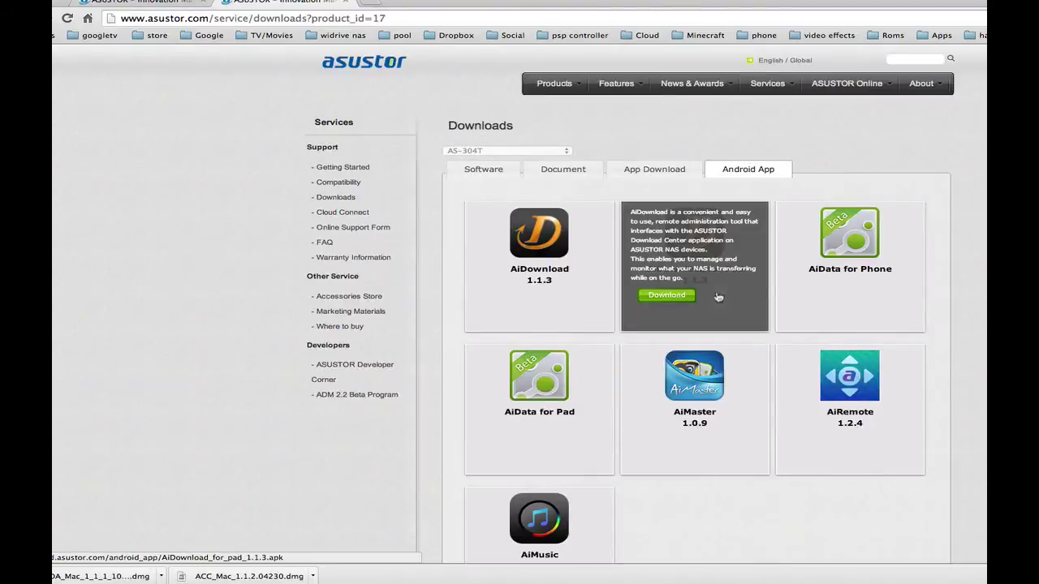
mouse_move(863, 402)
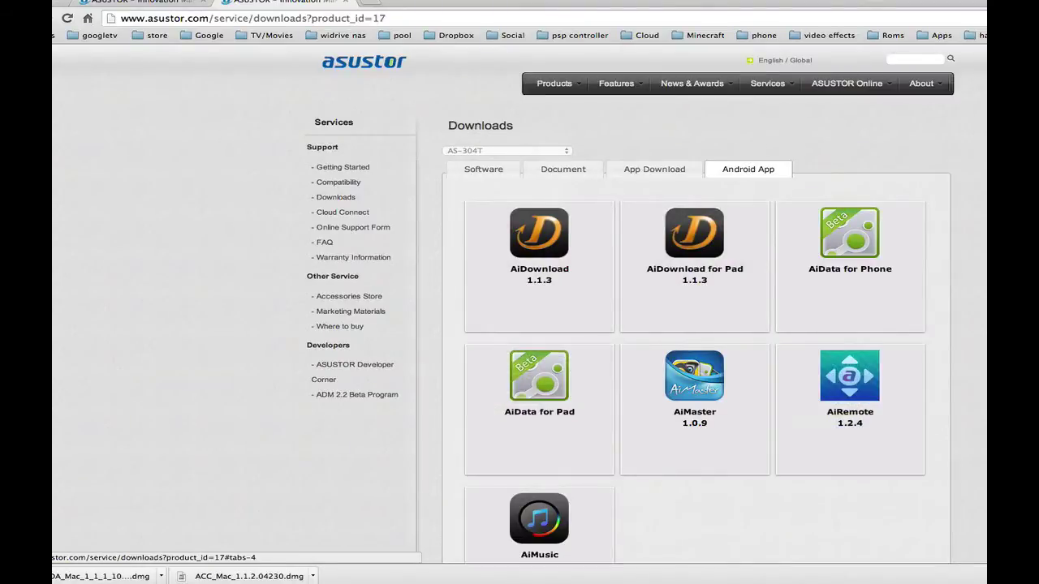
left_click(642, 176)
scroll(525, 435, "down", 5)
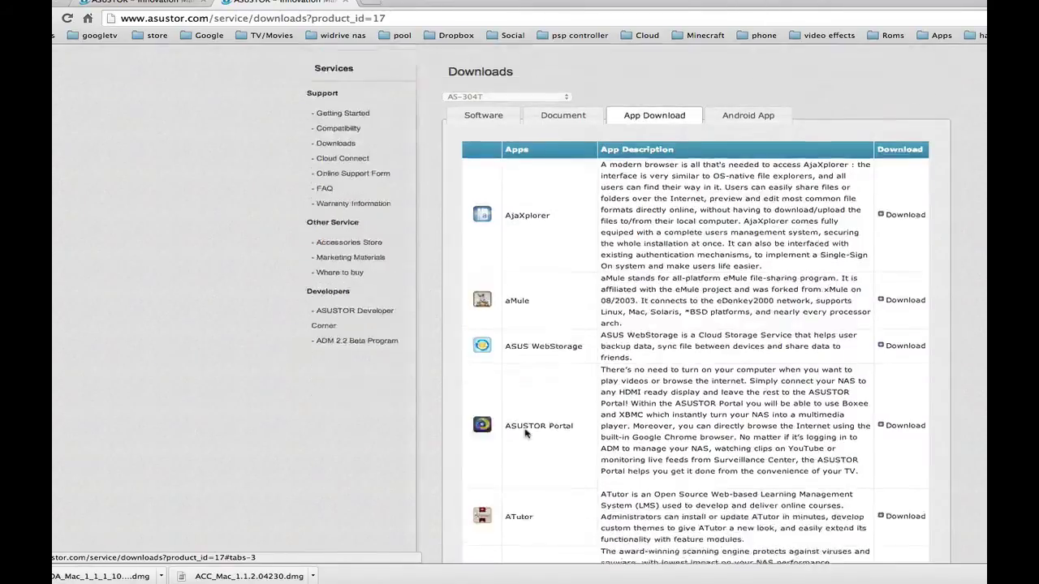
scroll(525, 435, "down", 10)
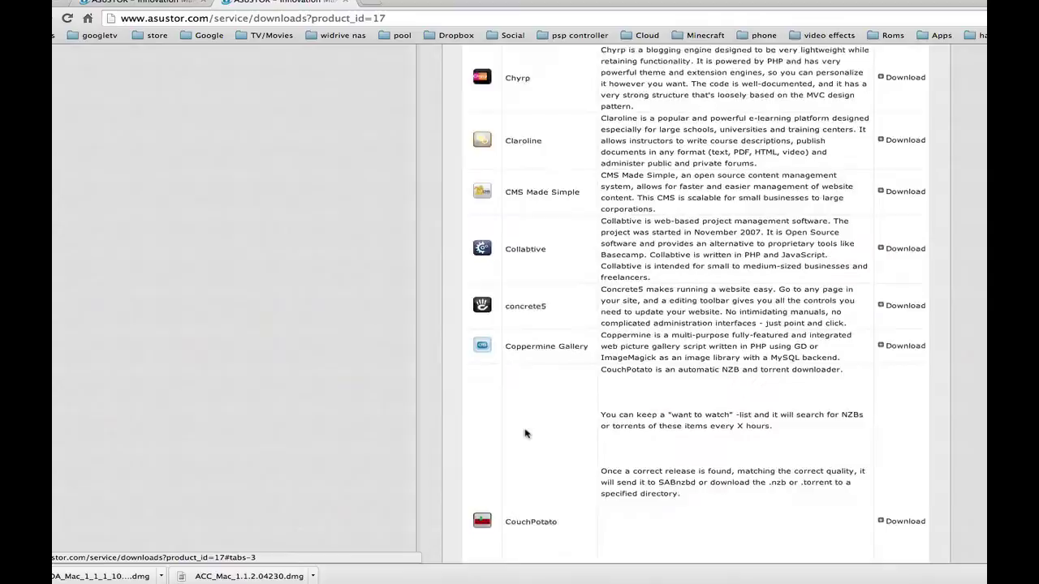
scroll(525, 435, "down", 10)
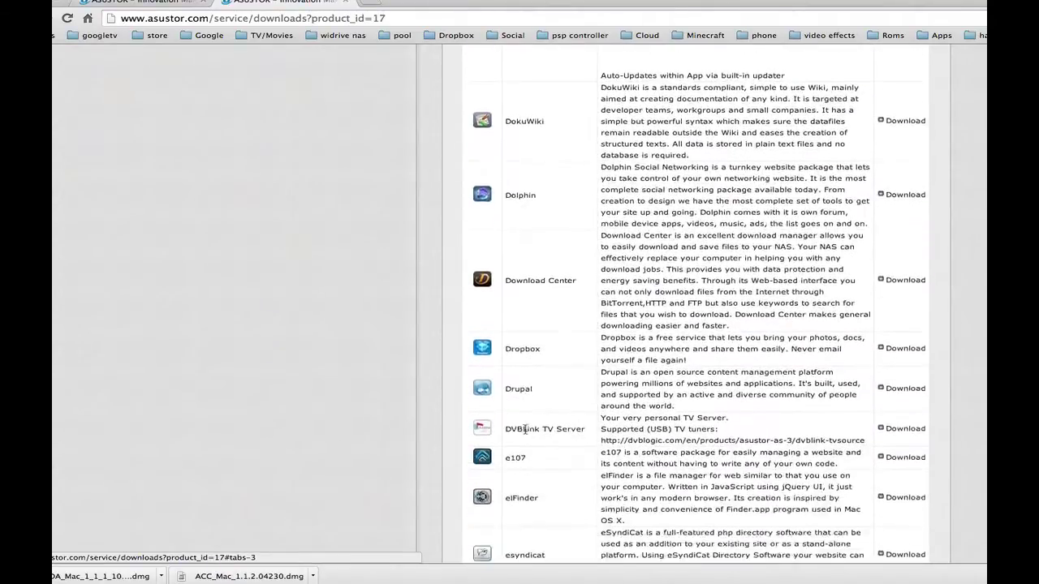
scroll(525, 434, "down", 10)
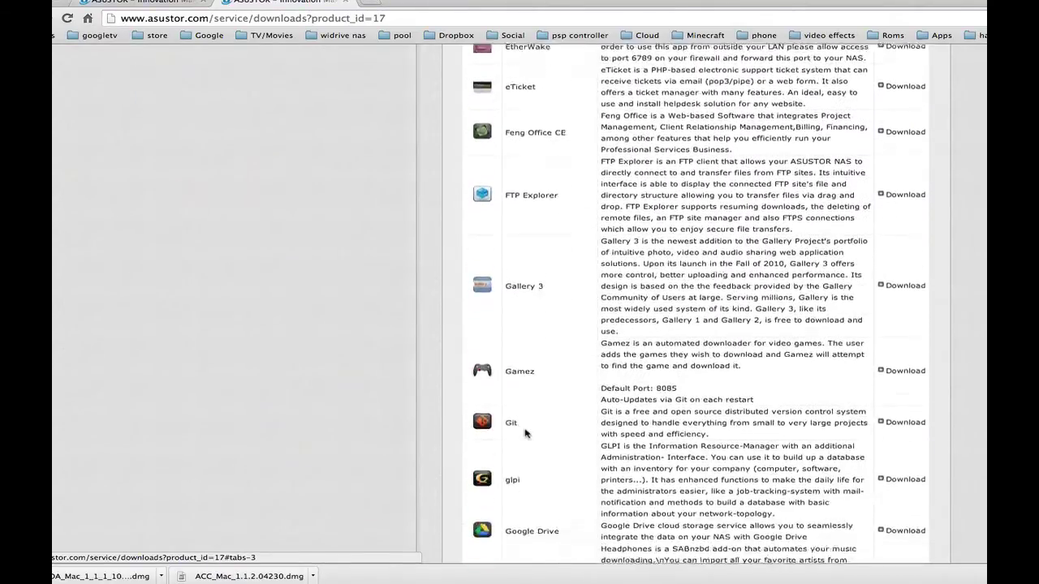
scroll(525, 431, "down", 10)
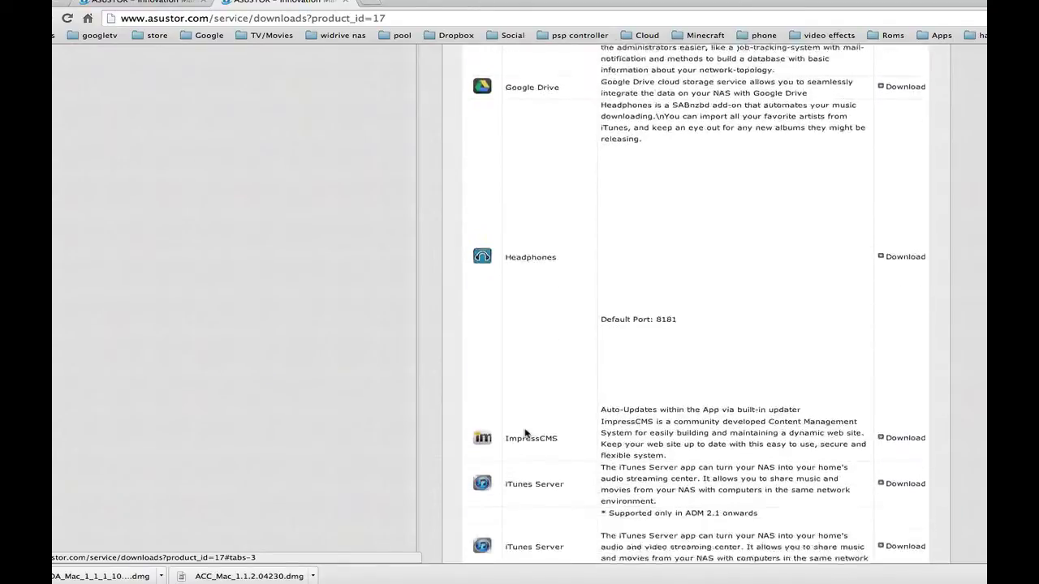
scroll(525, 434, "up", 20)
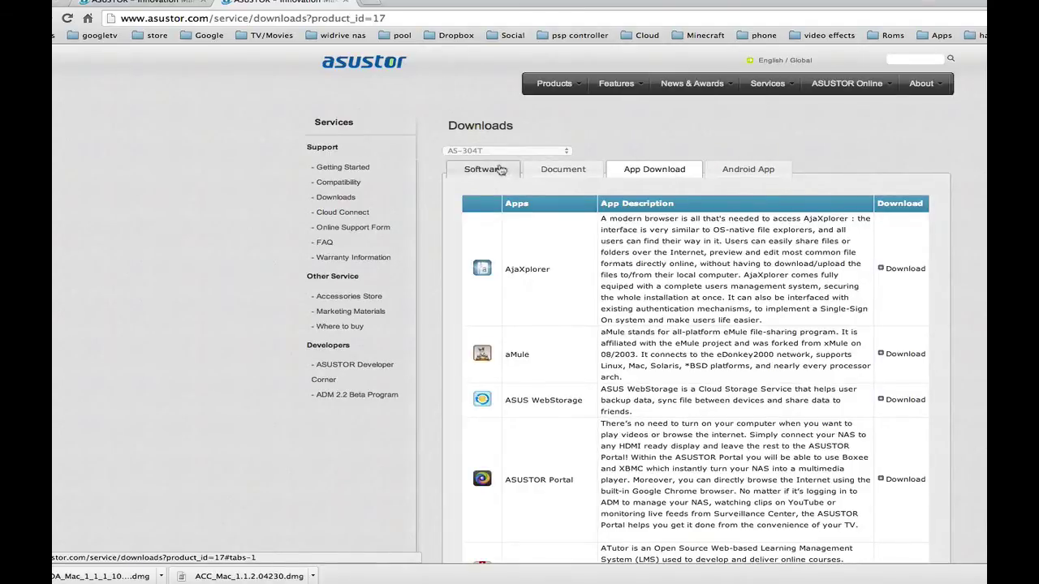
left_click(500, 166)
scroll(504, 376, "down", 5)
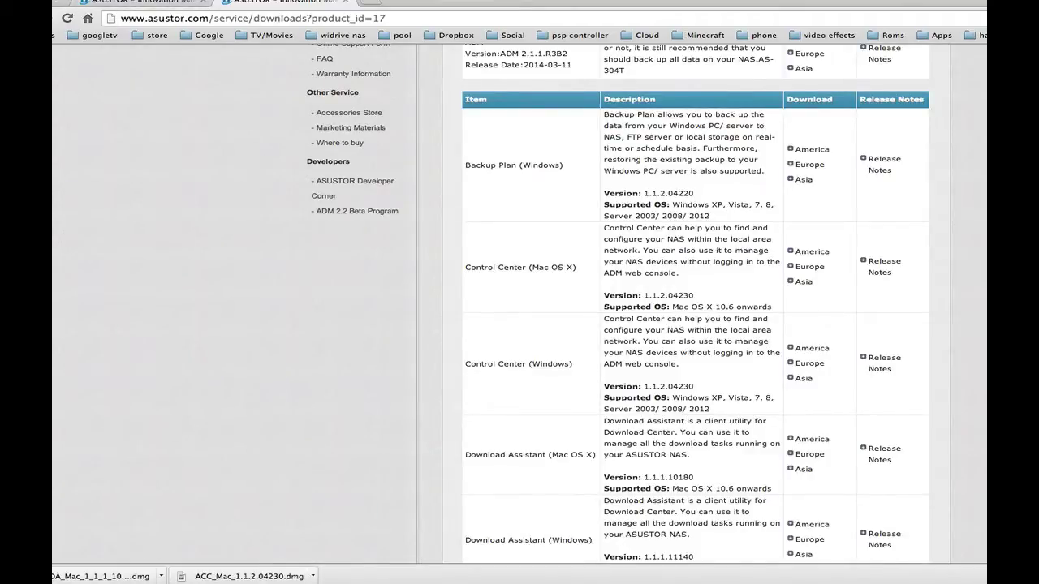
Hide the browser, open the downloaded ACC_Mac_1.1.2.04230.dmg and launch its Install ACC.pkg installer.
key("super+h")
left_click(880, 558)
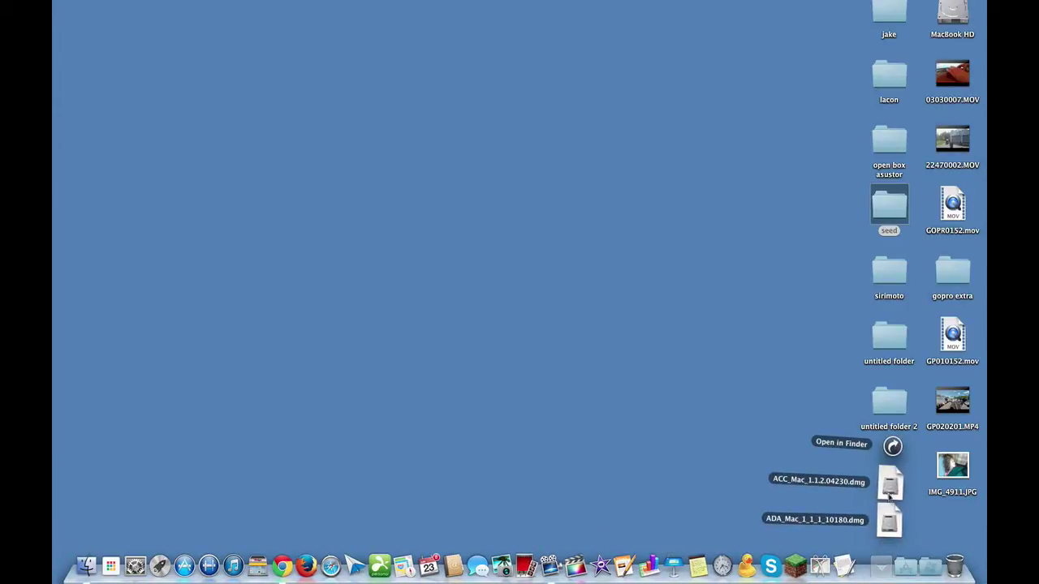
left_click(890, 485)
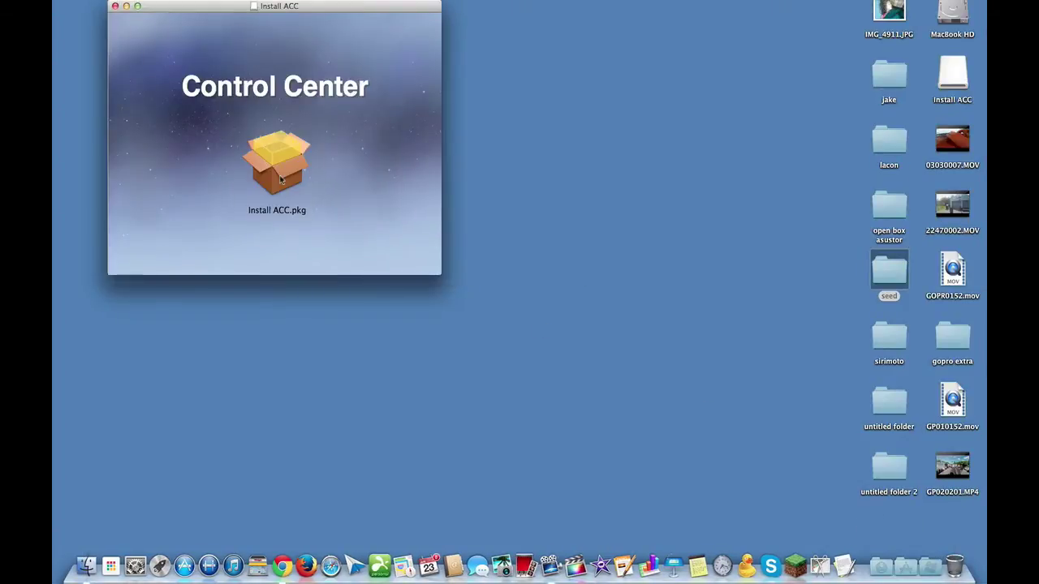
double_click(280, 181)
Accept the license agreement and install Control Center, authorizing with the account password, and close the installer windows.
left_click(666, 347)
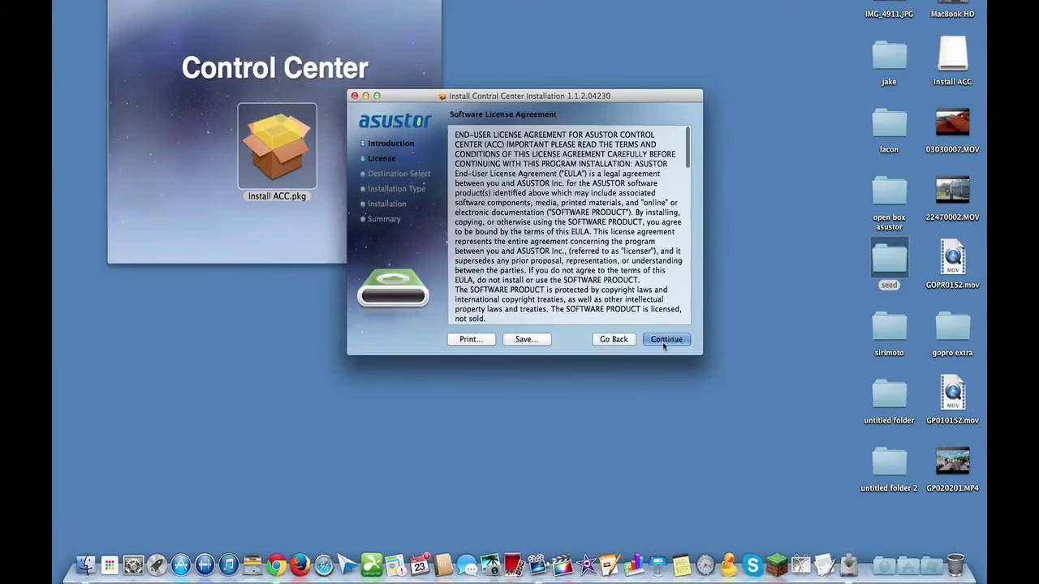
left_click(667, 347)
key("Return")
left_click(678, 341)
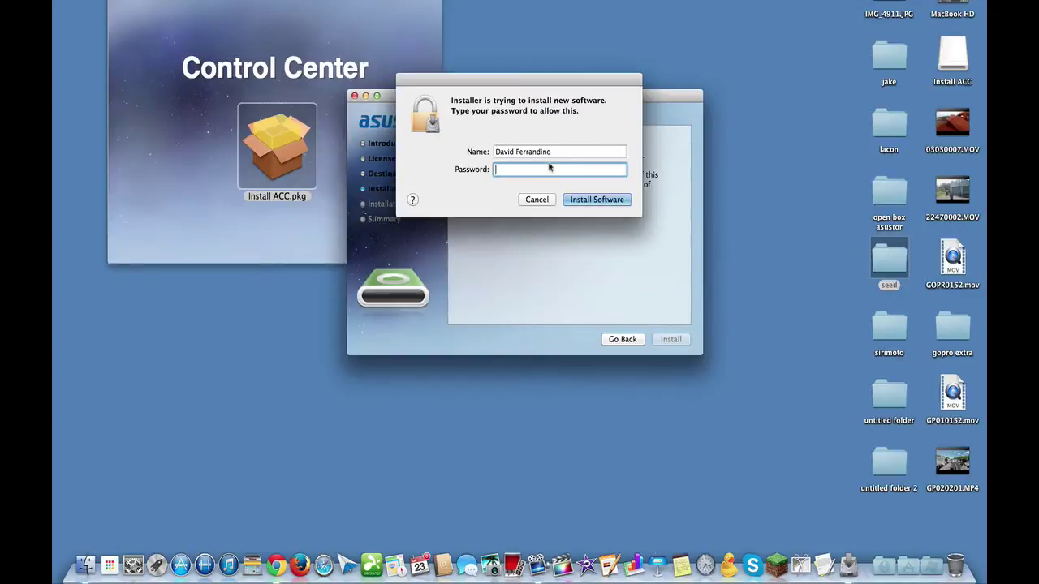
type("****")
key("Return")
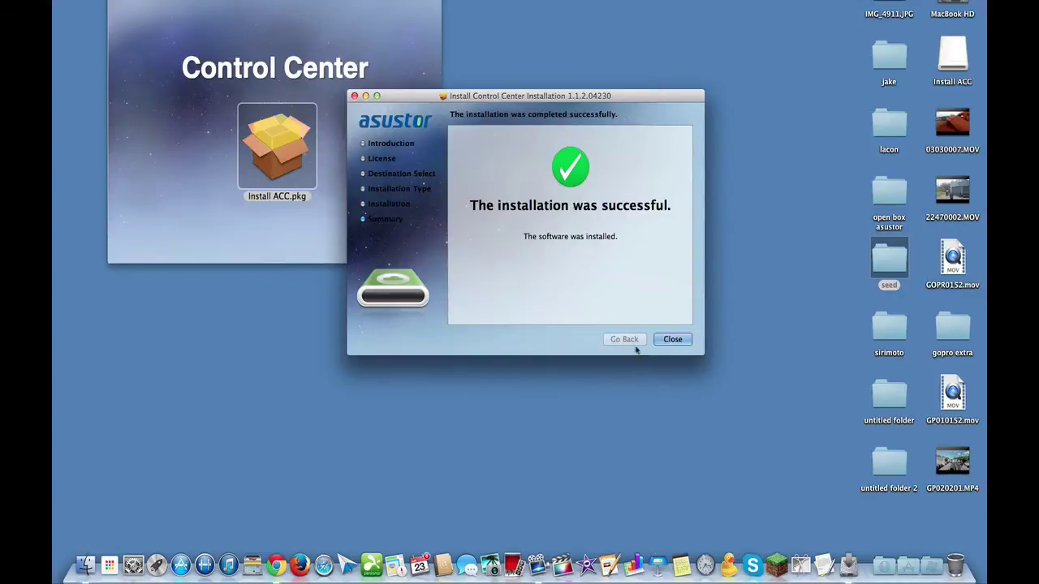
left_click(673, 339)
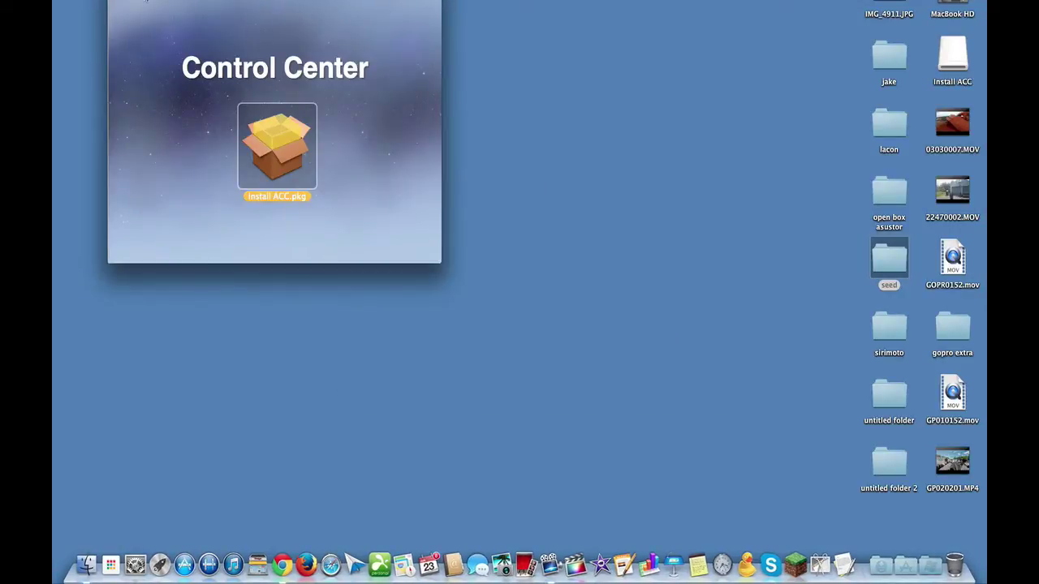
key("super+w")
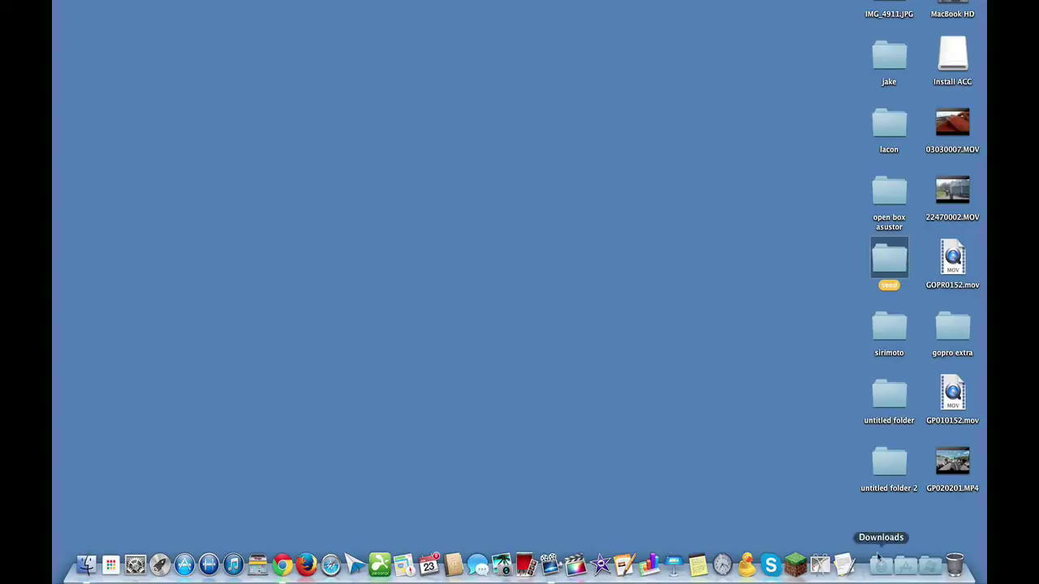
Open the downloaded ADA_Mac_1_1_1_10180.dmg and launch its Install ADA.pkg installer.
left_click(881, 564)
left_click(883, 519)
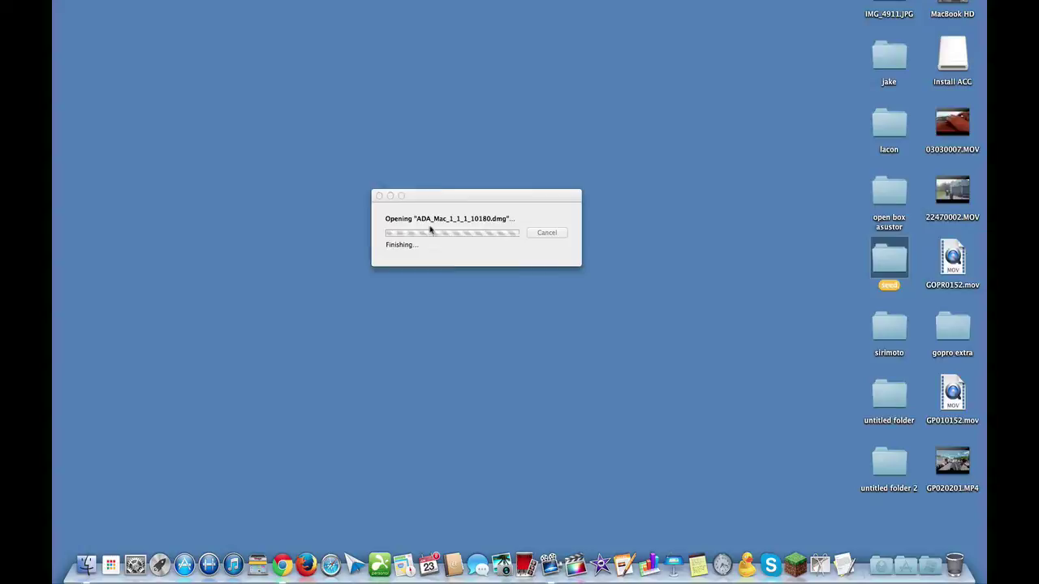
left_click(269, 163)
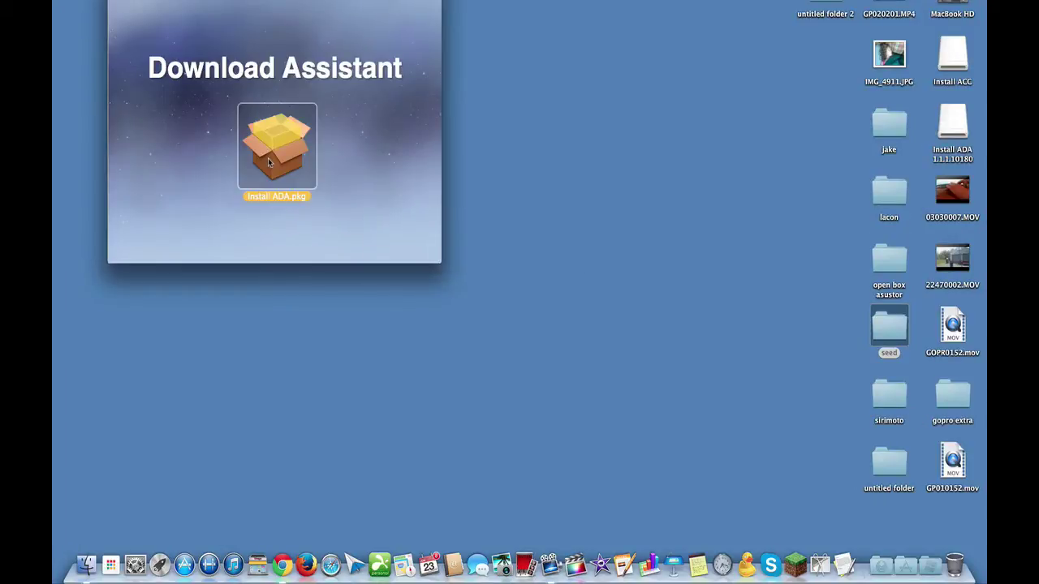
double_click(268, 163)
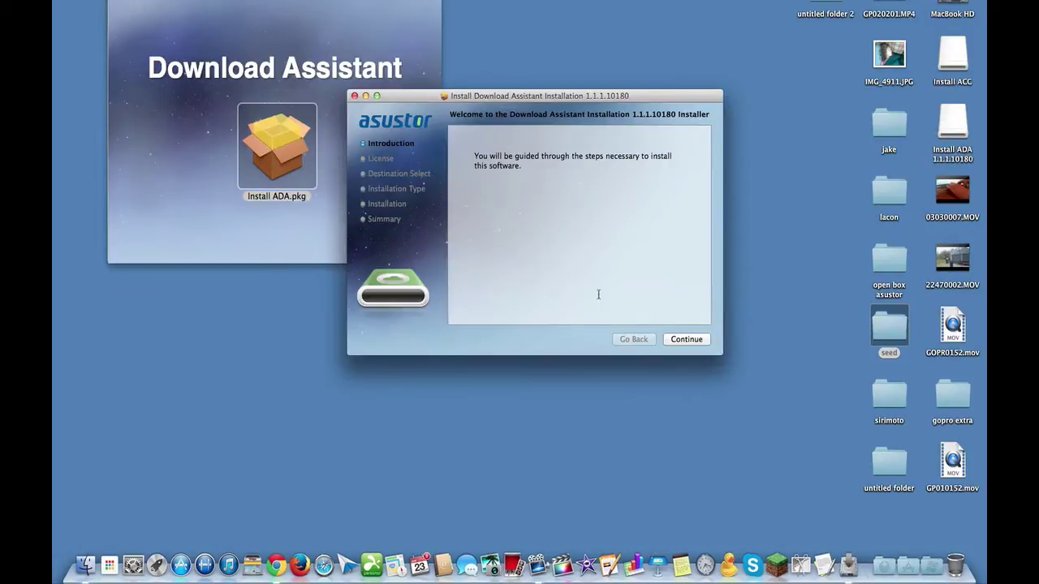
Accept the license agreement and install Download Assistant, authorizing with the account password, and close the installer windows.
left_click(680, 342)
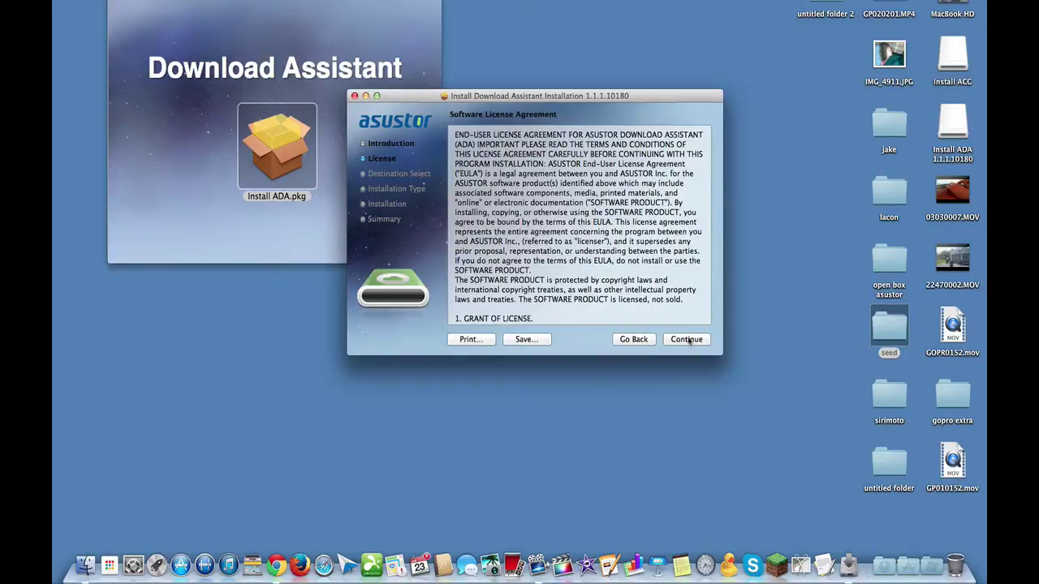
left_click(687, 340)
left_click(633, 196)
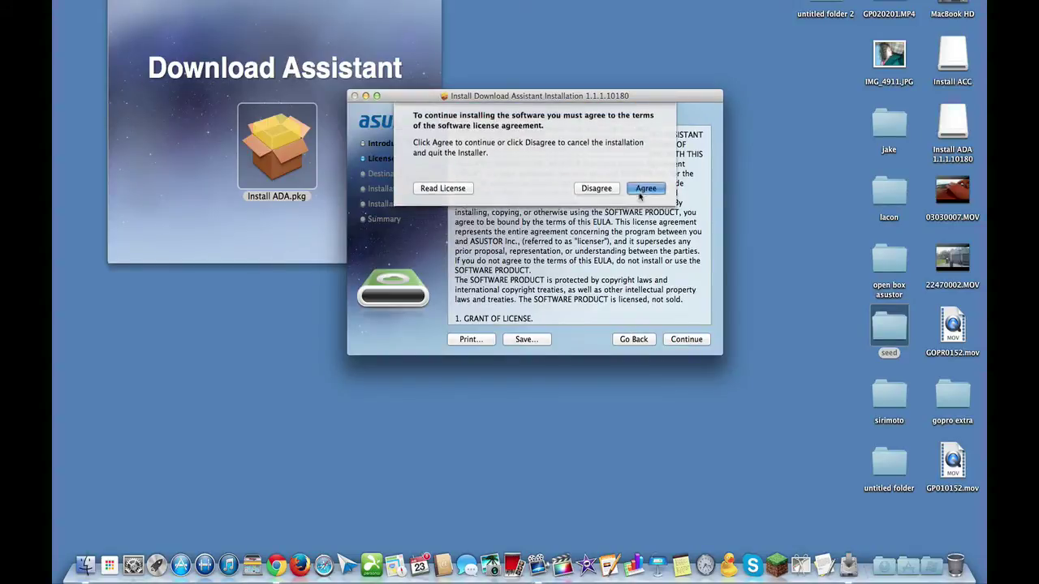
left_click(697, 344)
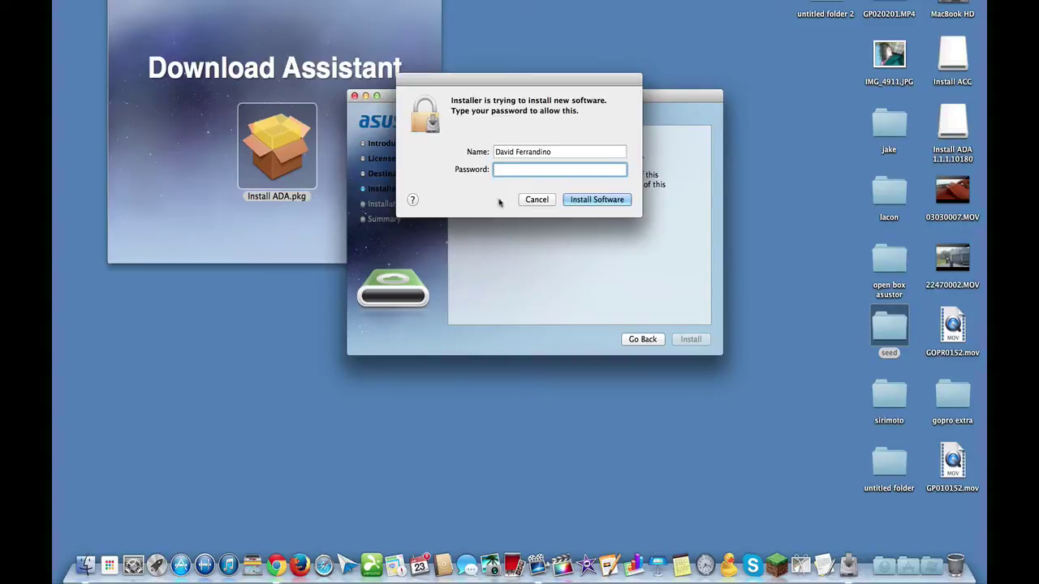
type("****")
key("Return")
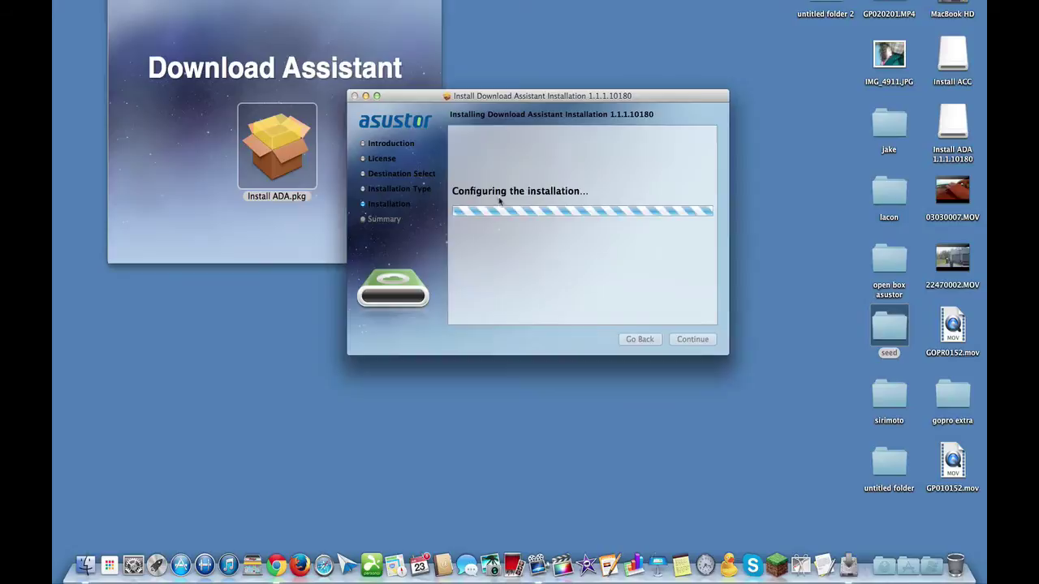
left_click(686, 340)
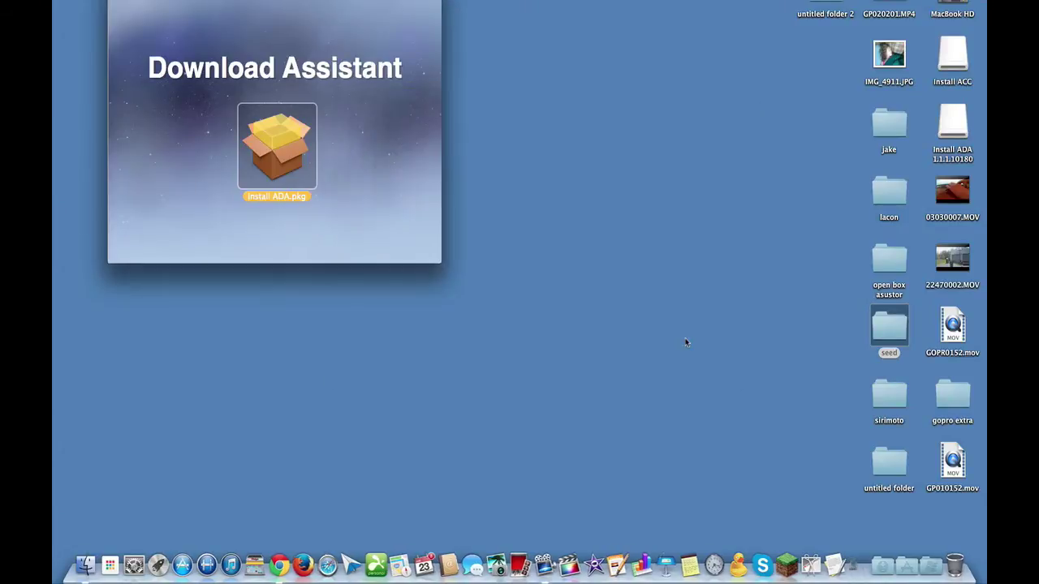
key("super+w")
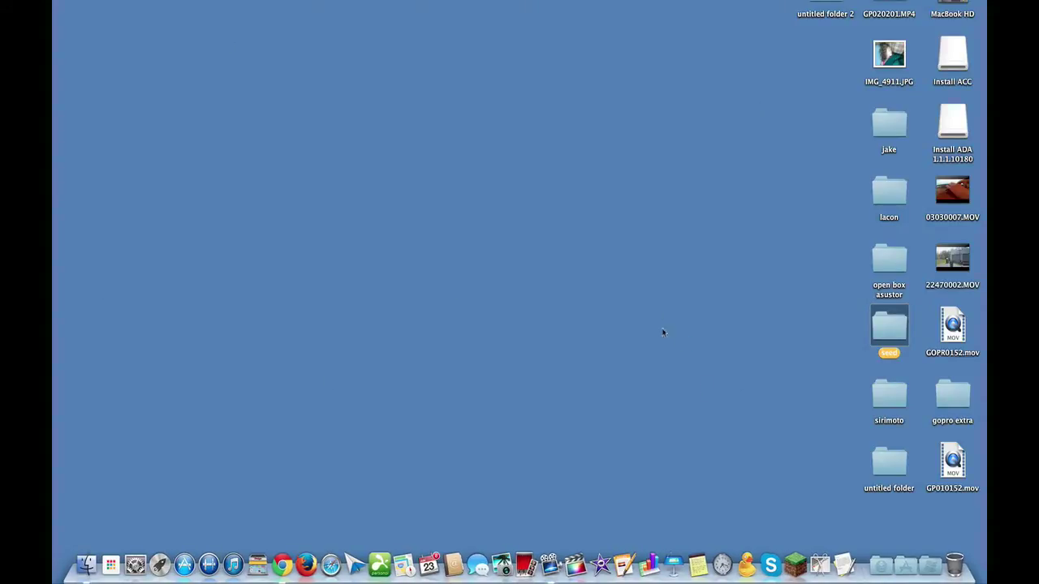
Launch Control Center from its subfolder in the Applications folder.
left_click(905, 566)
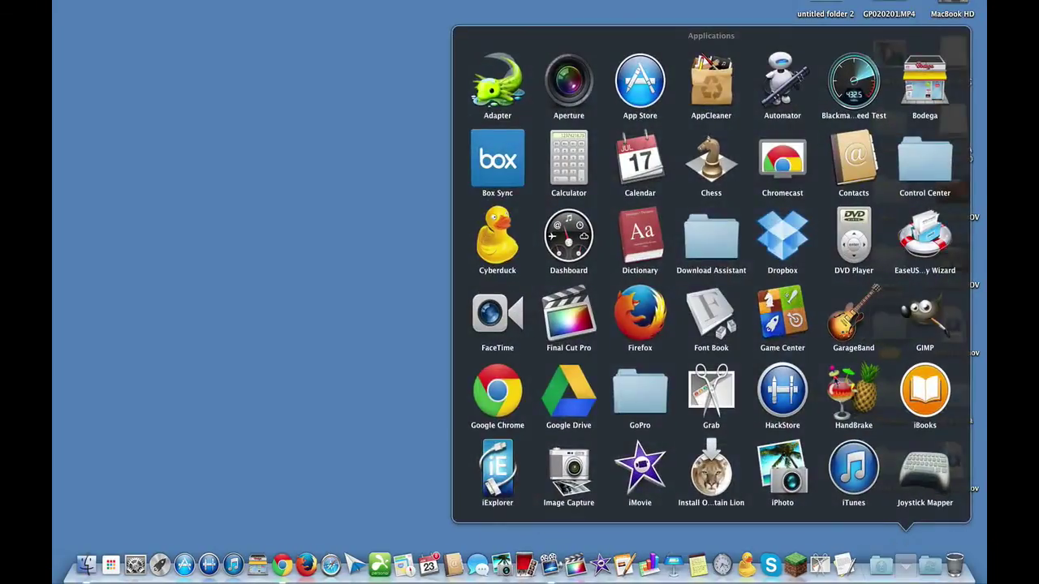
scroll(692, 290, "down", 2)
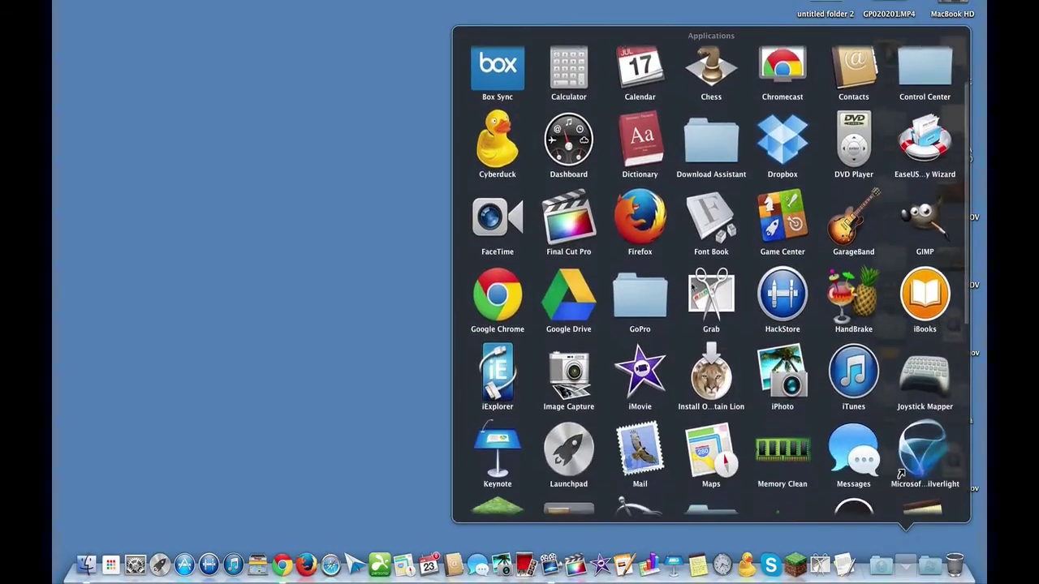
scroll(901, 474, "up", 3)
left_click(915, 139)
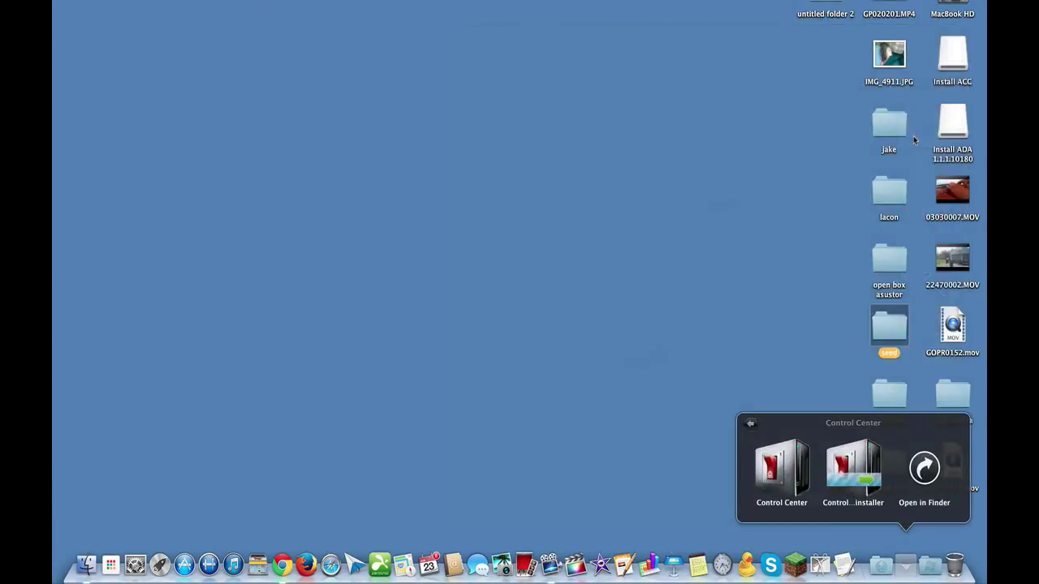
left_click(787, 471)
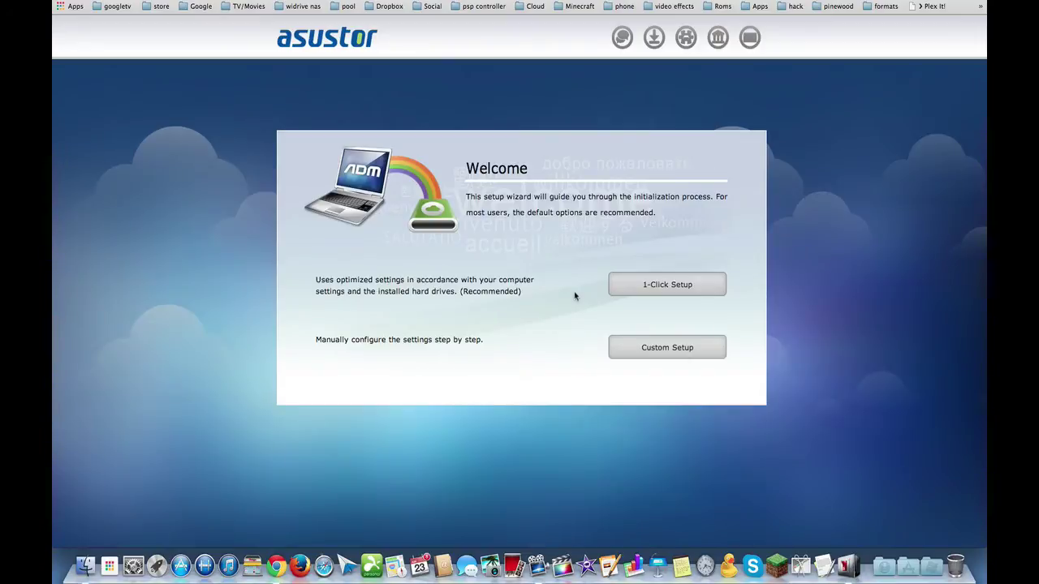
Choose Custom Setup for the NAS, enter and confirm the new admin password, and continue to the time settings.
left_click(636, 350)
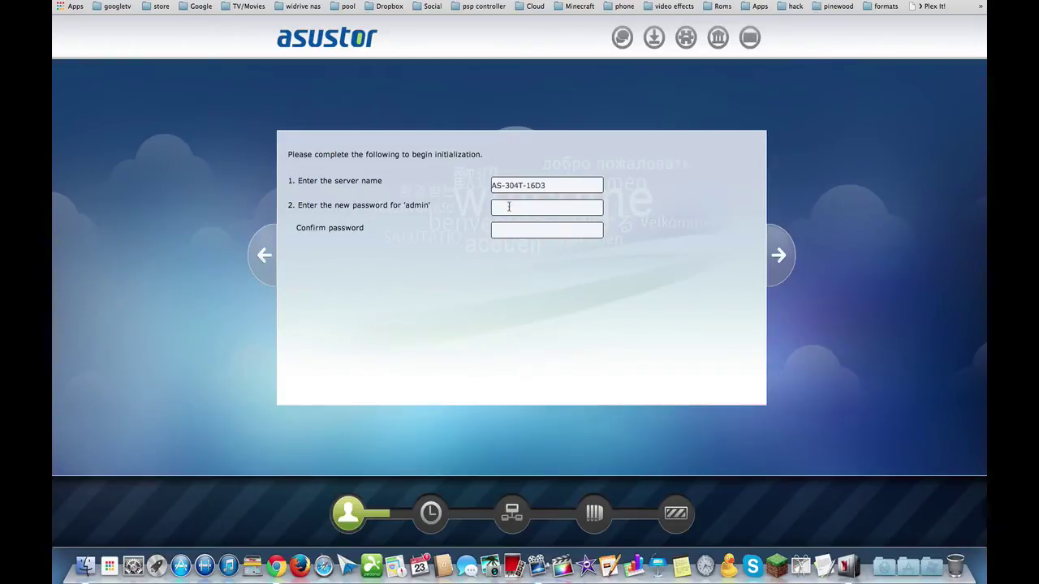
type("**")
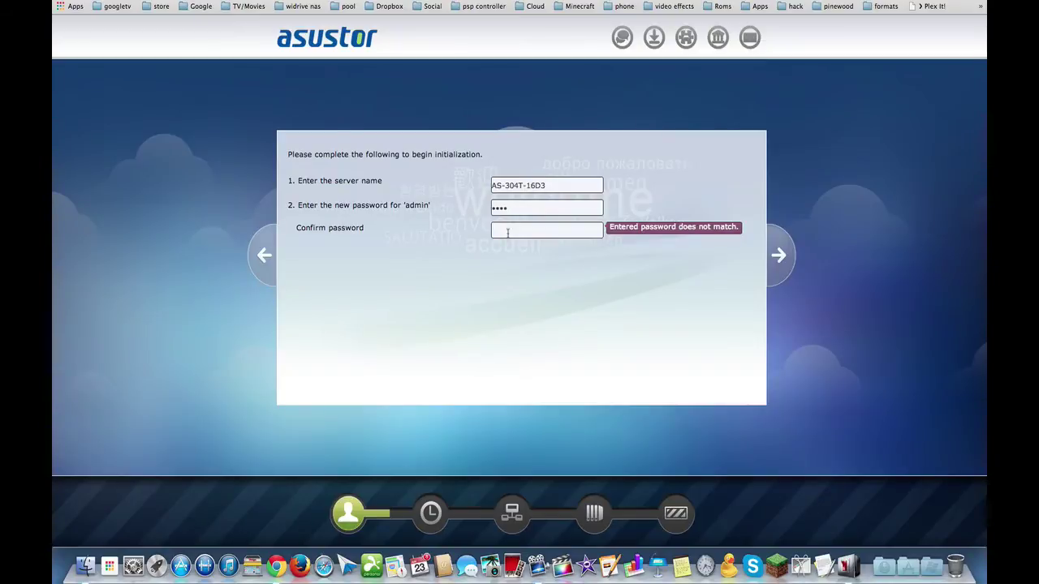
type("*")
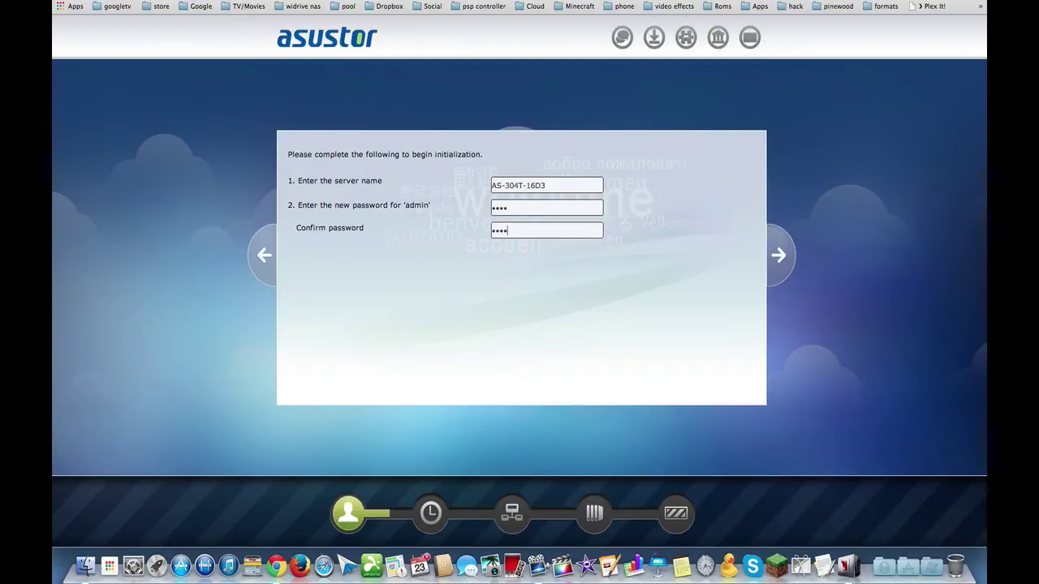
left_click(779, 258)
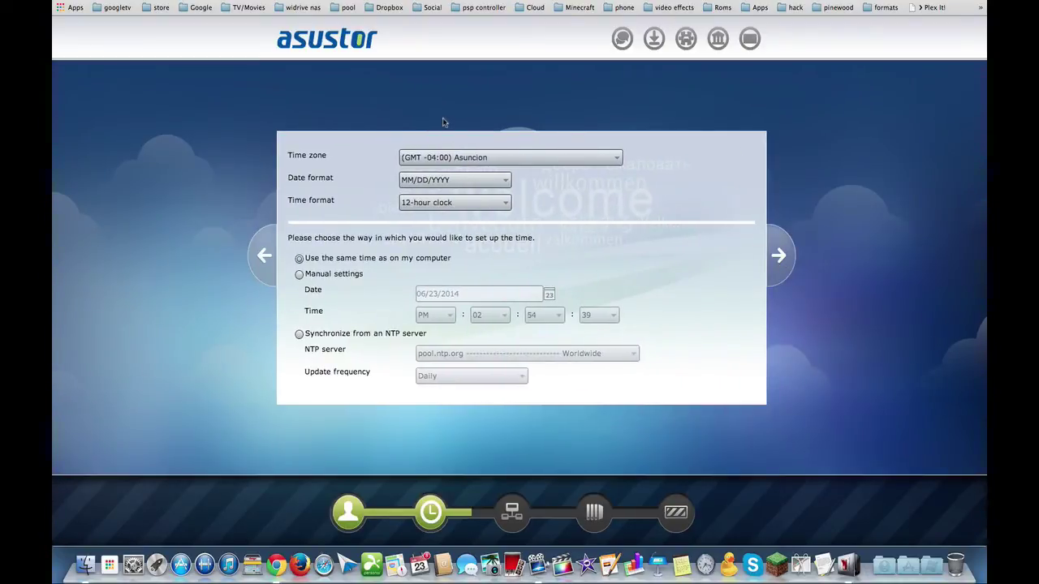
Set the NAS time zone to (GMT -05:00) Eastern Time (US & Canada).
left_click(442, 157)
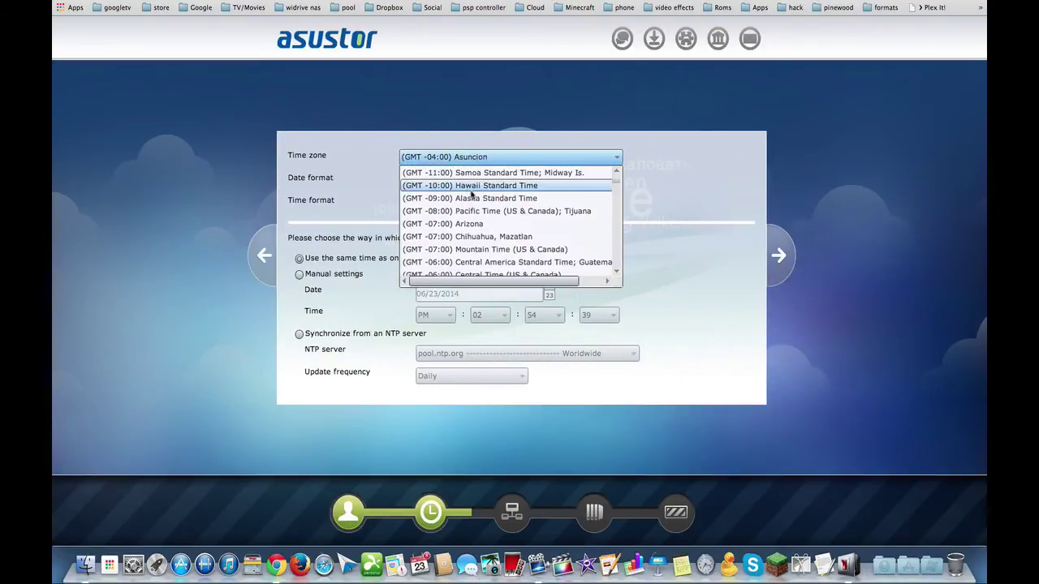
left_click(466, 247)
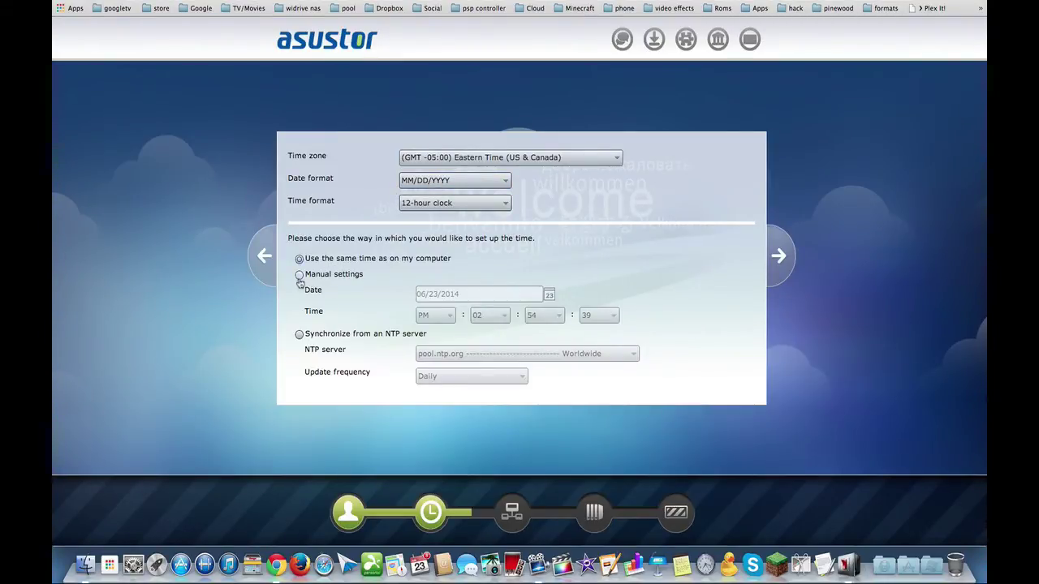
Set the NAS clock to synchronize from an NTP server and continue past the network page with the automatic IP address option.
left_click(298, 335)
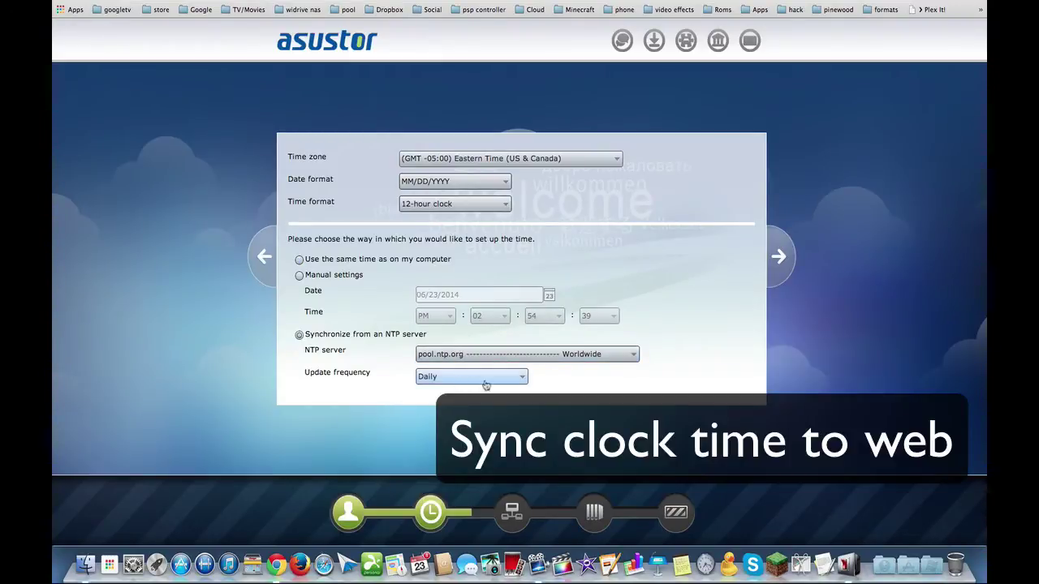
left_click(780, 256)
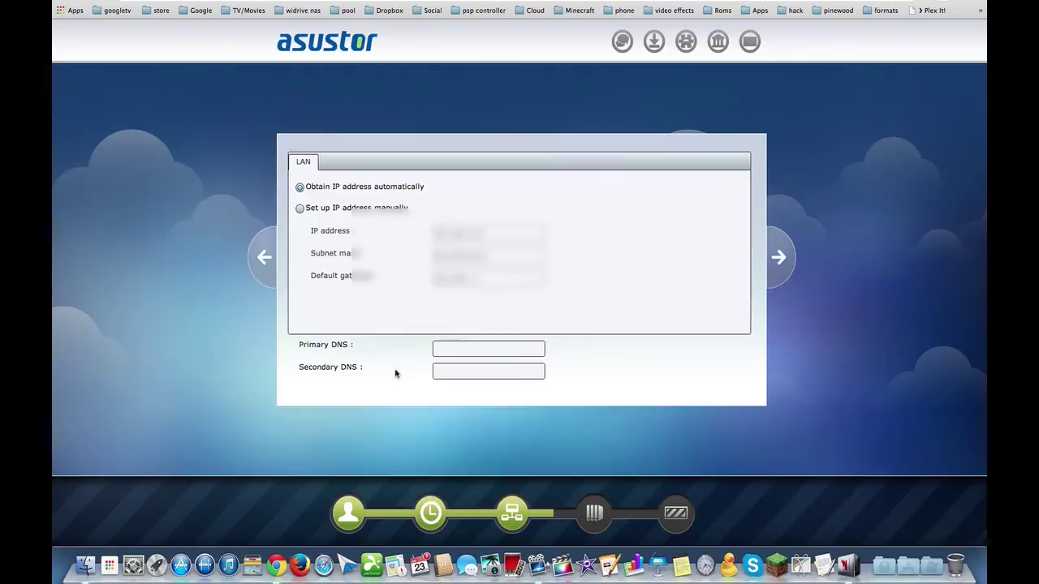
left_click(779, 258)
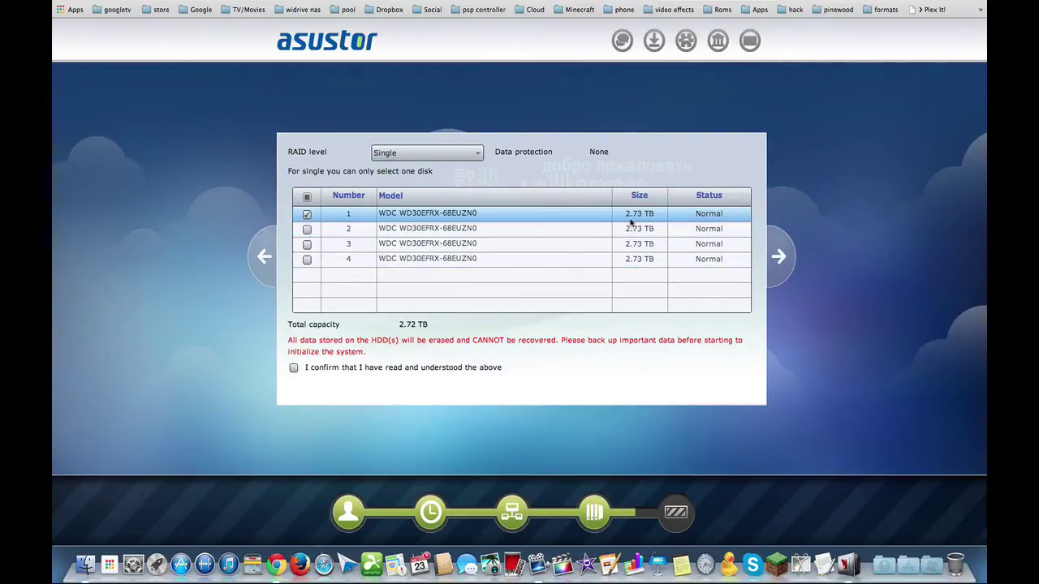
Select all four disks, acknowledge the data erasure warning, set the RAID level to RAID 5, and proceed with initialization.
left_click(307, 229)
left_click(307, 244)
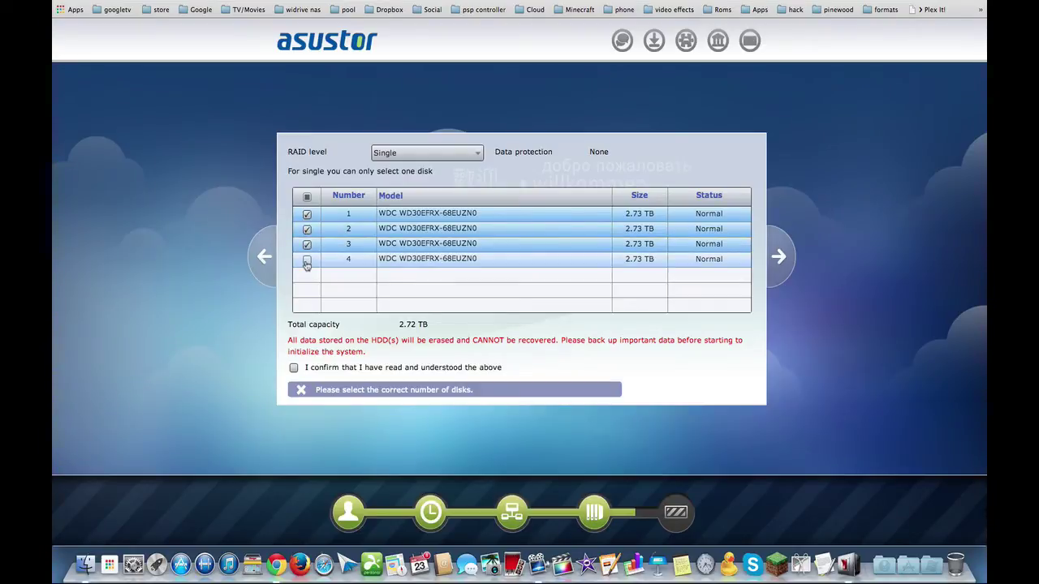
left_click(307, 261)
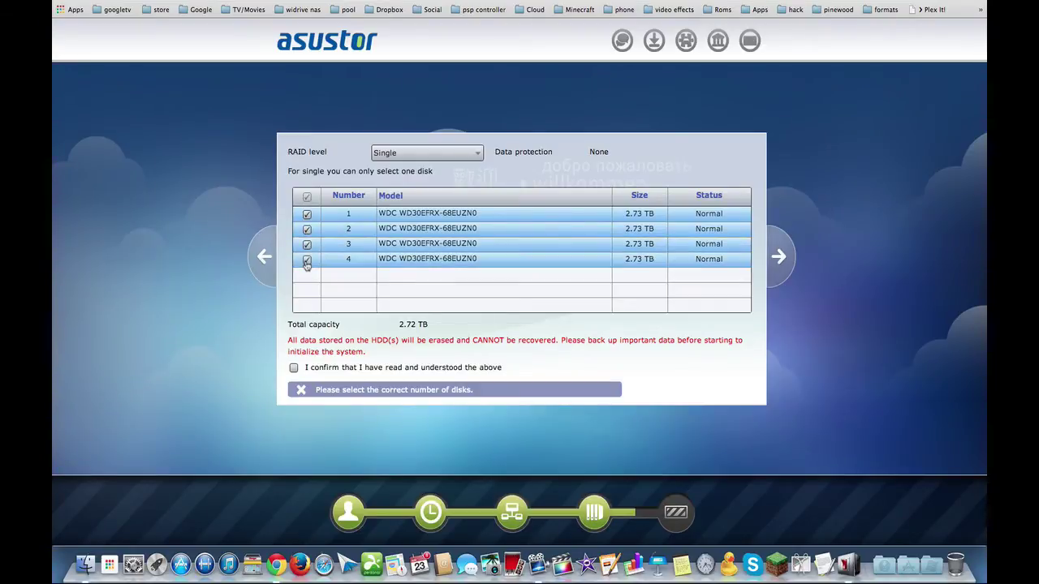
left_click(294, 369)
left_click(395, 154)
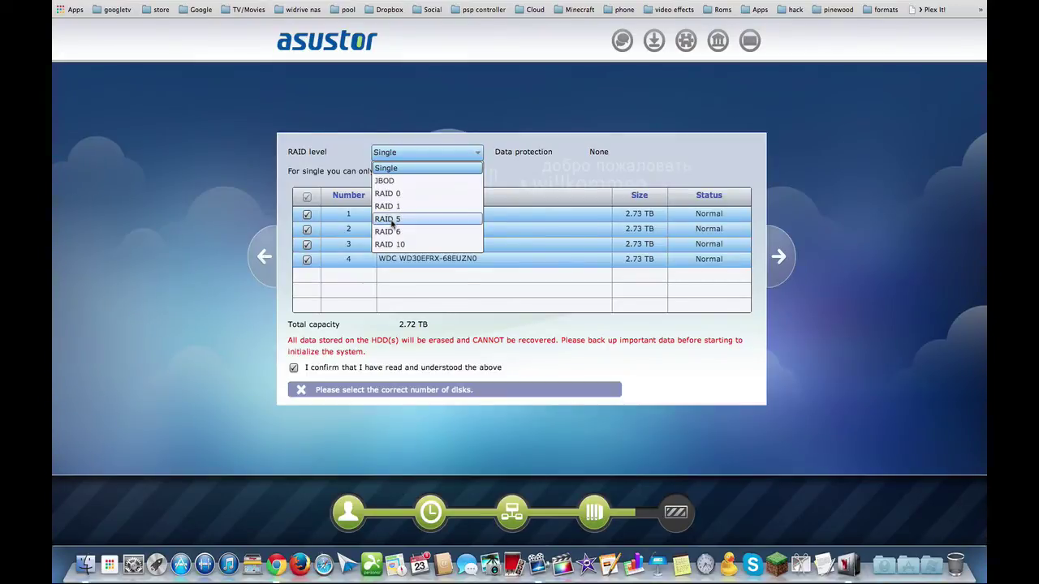
left_click(391, 219)
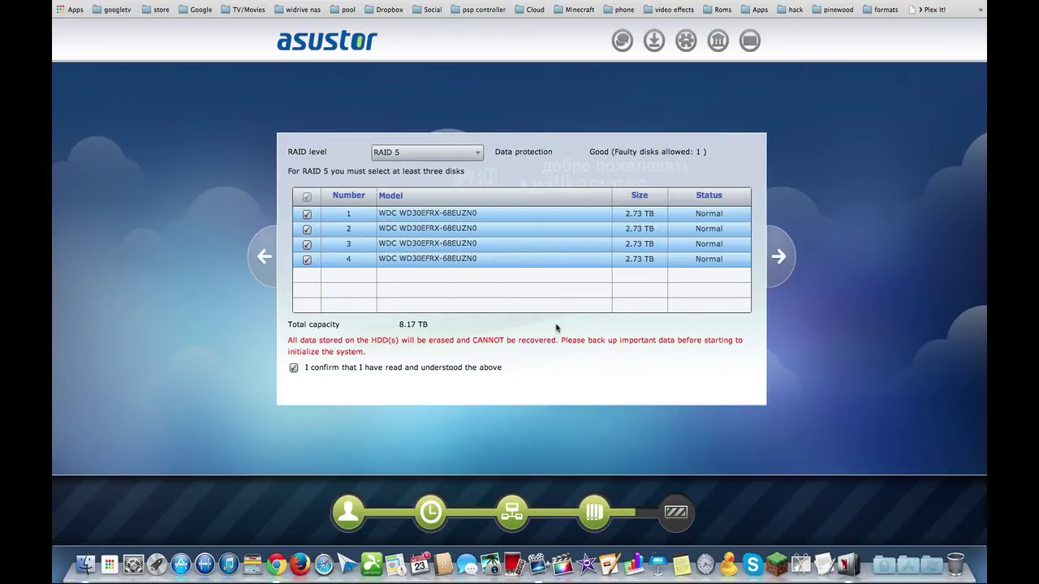
left_click(782, 255)
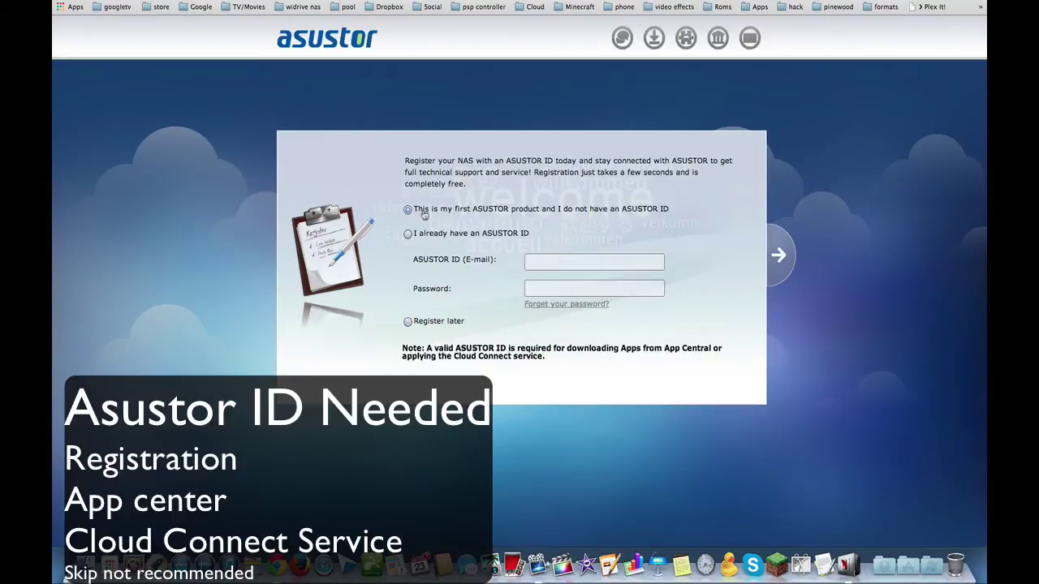
Register the NAS with an existing ASUSTOR ID, entering its e-mail and password, accept the registration details, and start ADM.
left_click(776, 256)
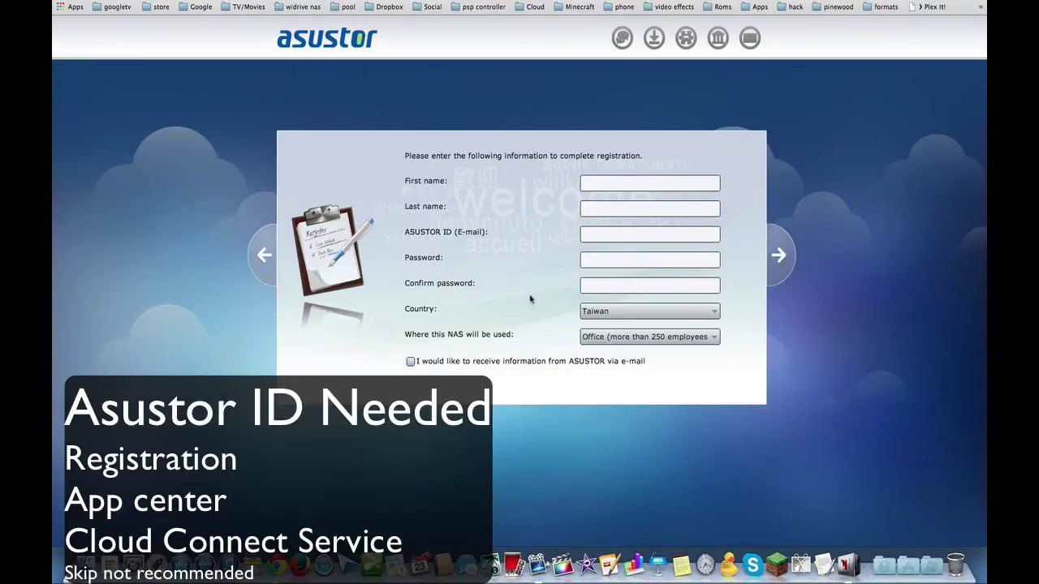
left_click(264, 256)
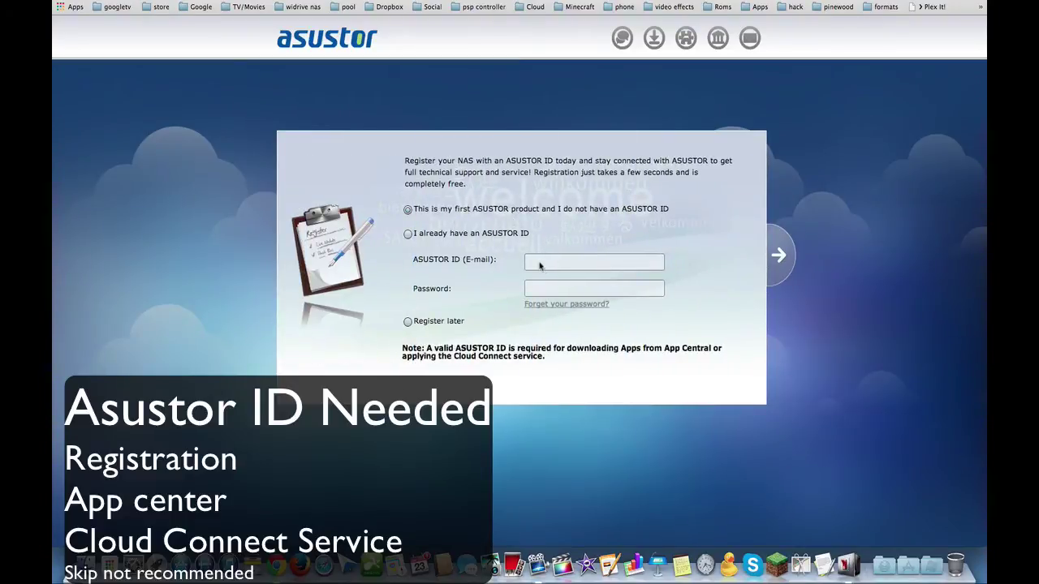
left_click(420, 233)
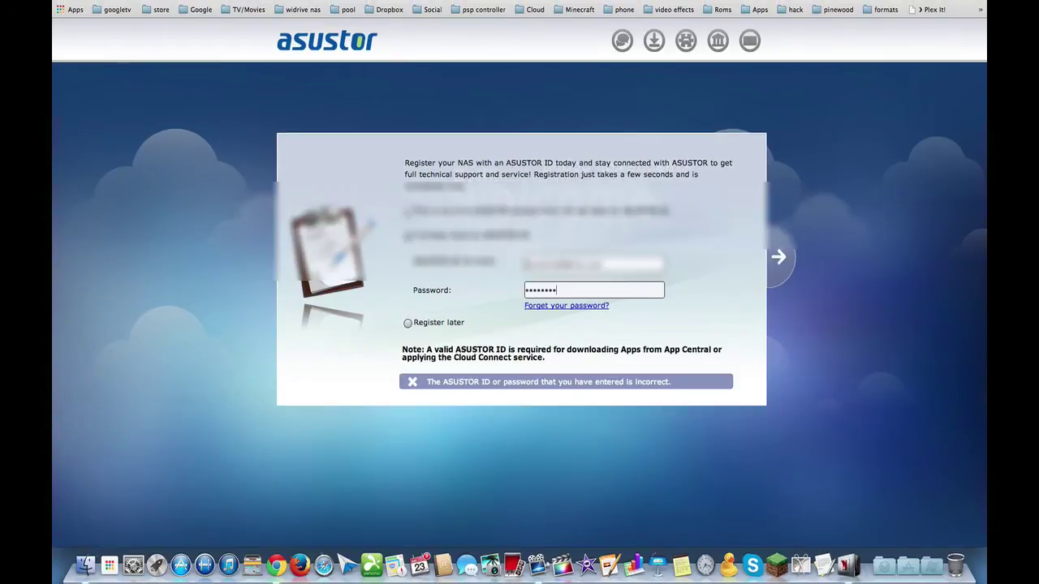
left_click(779, 256)
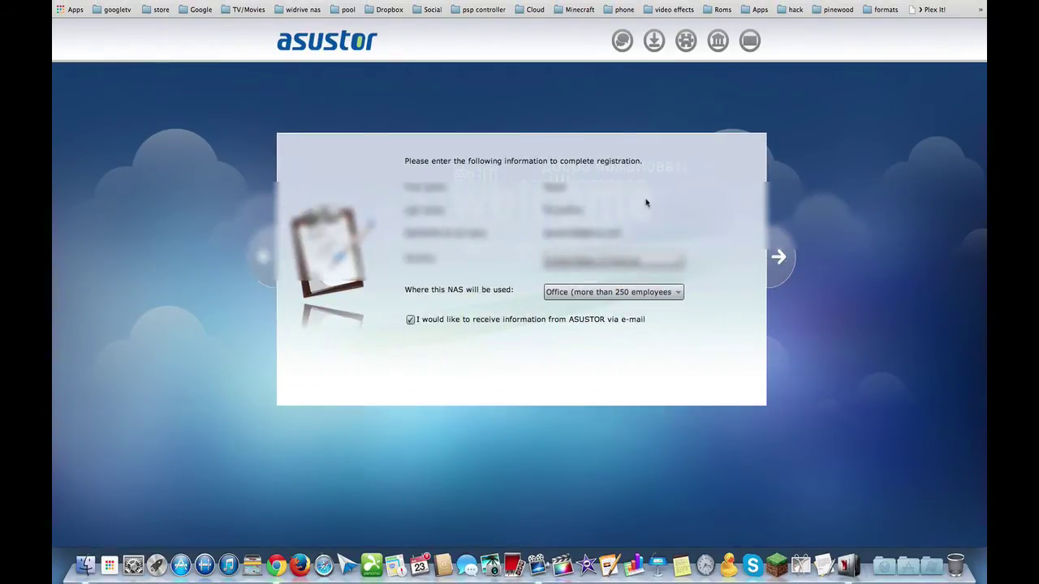
left_click(778, 257)
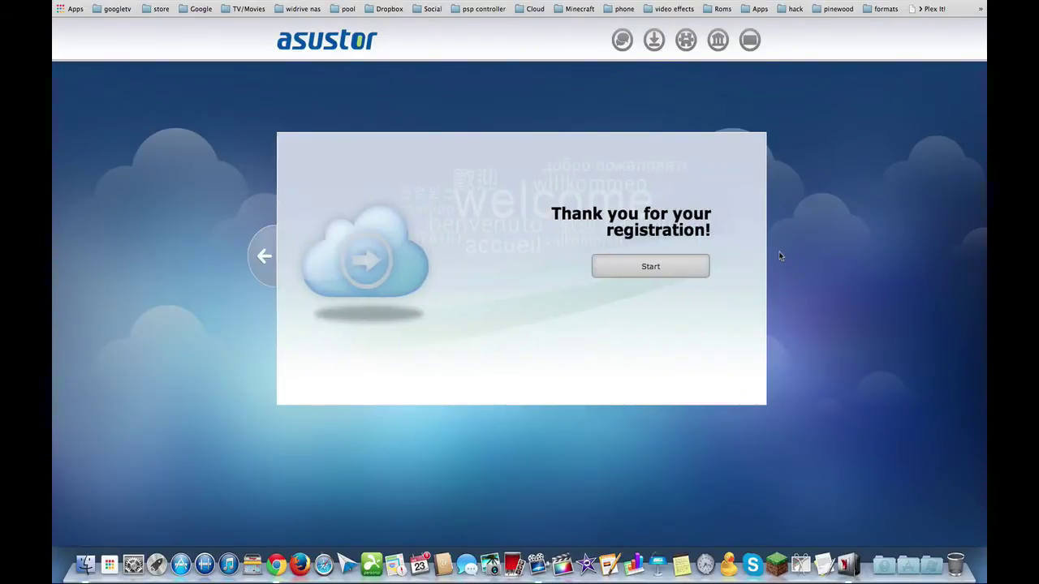
left_click(639, 271)
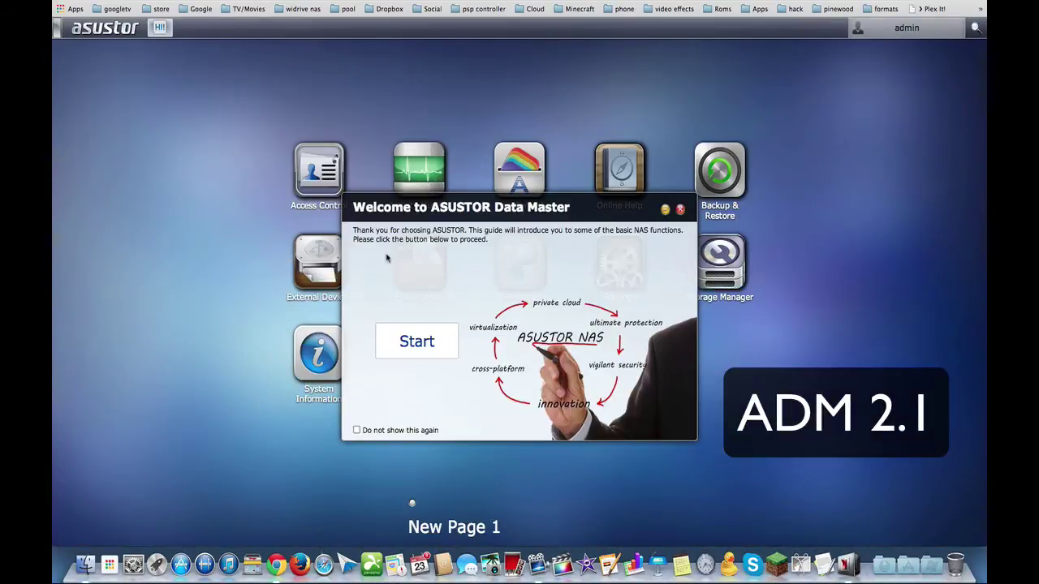
Go through all pages of the ASUSTOR Data Master welcome guide and close it.
left_click(420, 351)
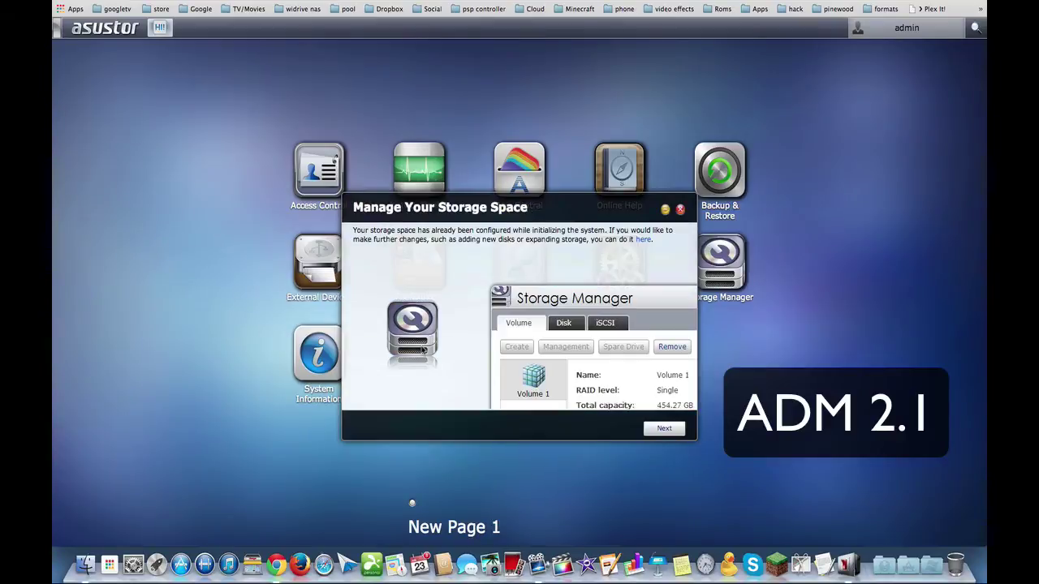
left_click(661, 429)
left_click(662, 428)
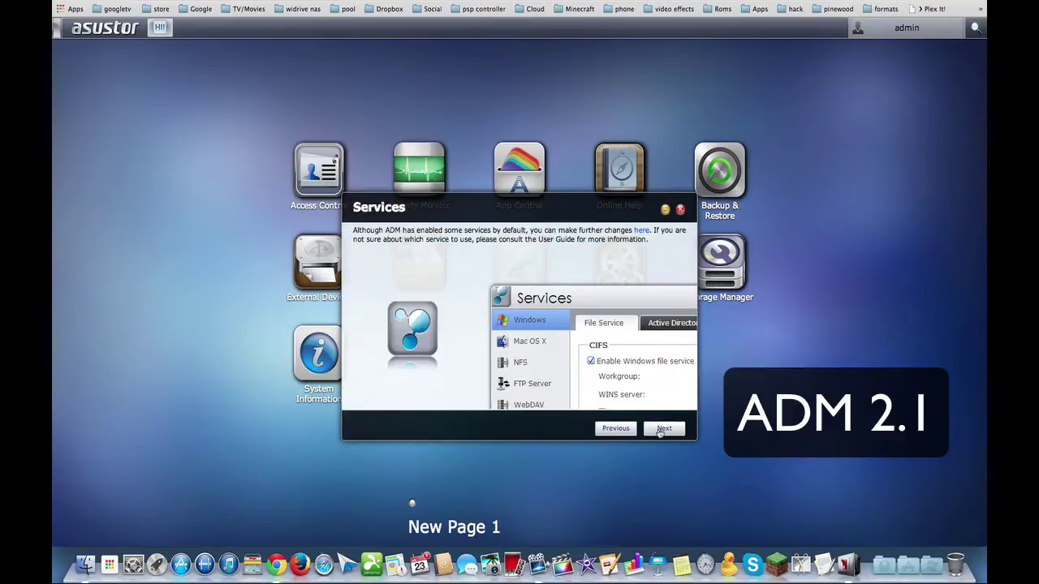
left_click(661, 429)
left_click(661, 429)
left_click(662, 429)
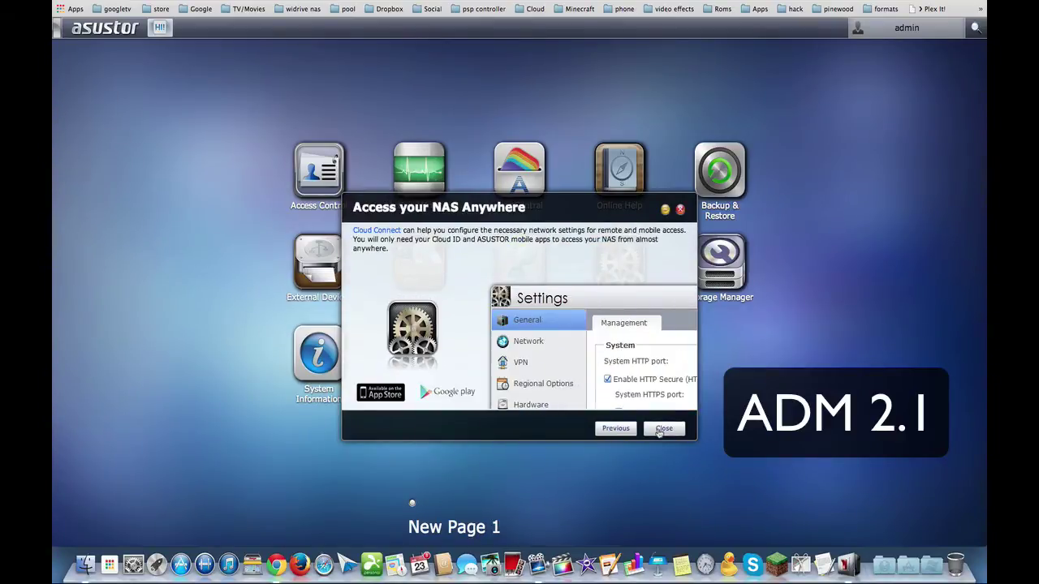
left_click(662, 428)
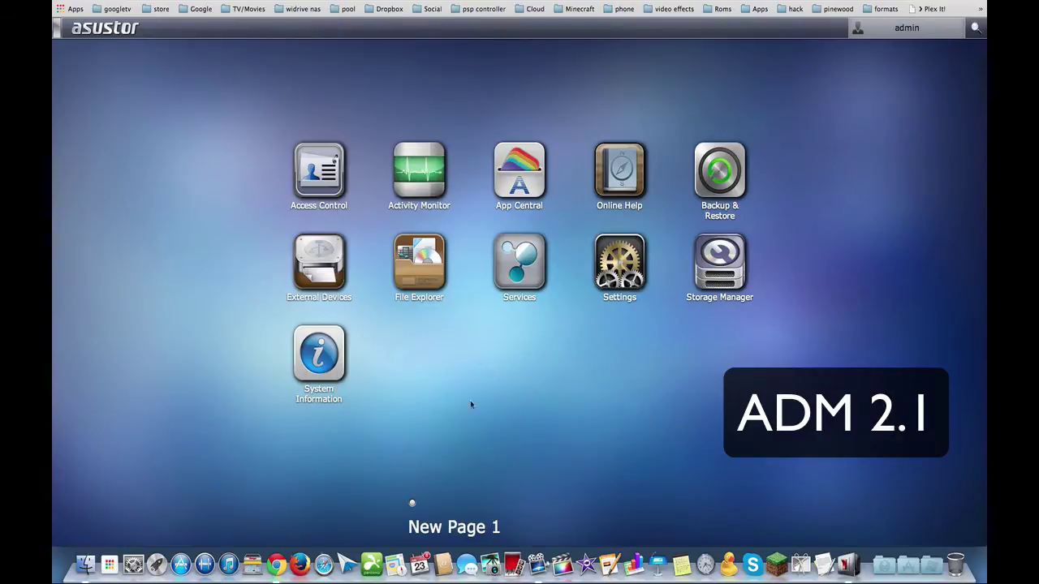
Rename the desktop page "New Page 1" to "Home".
double_click(437, 530)
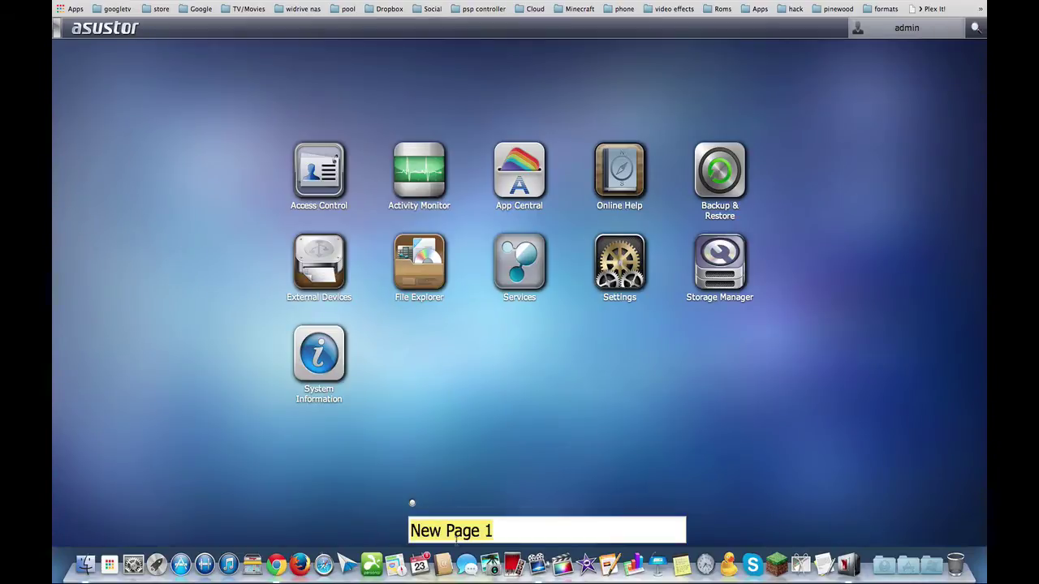
type("homw")
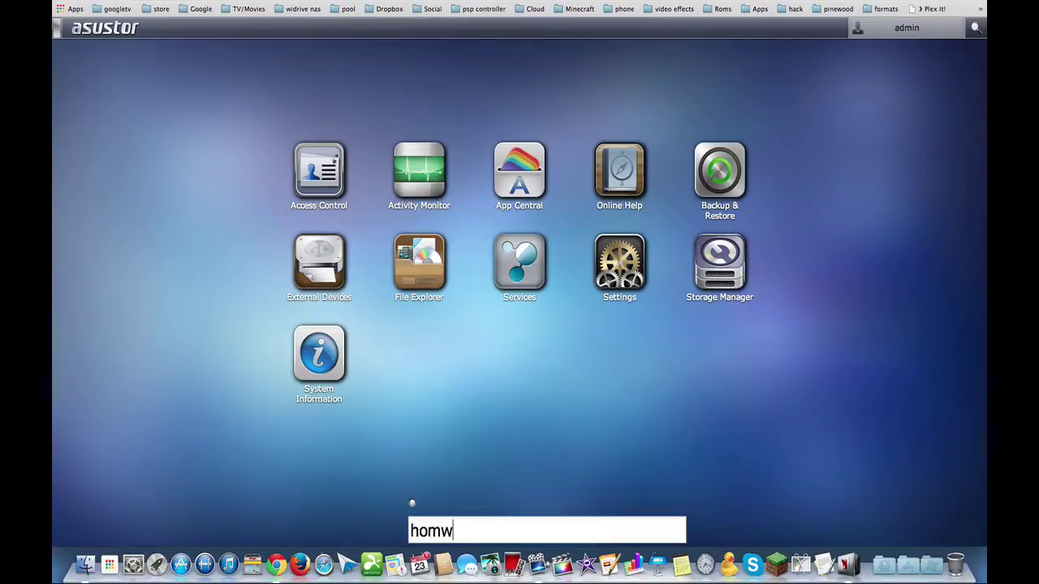
key("BackSpace")
type("e")
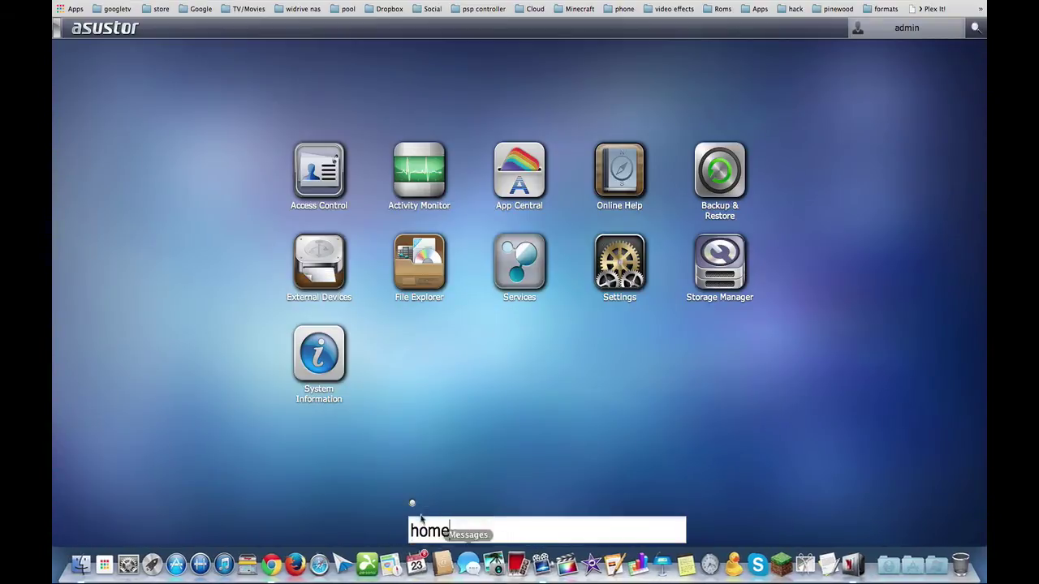
key("BackSpace")
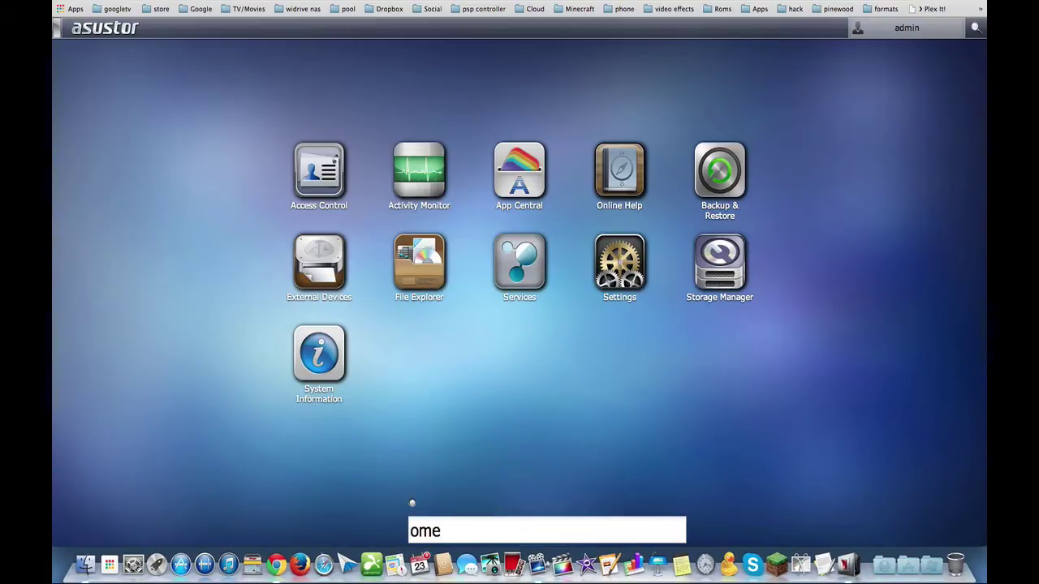
type("H")
key("Return")
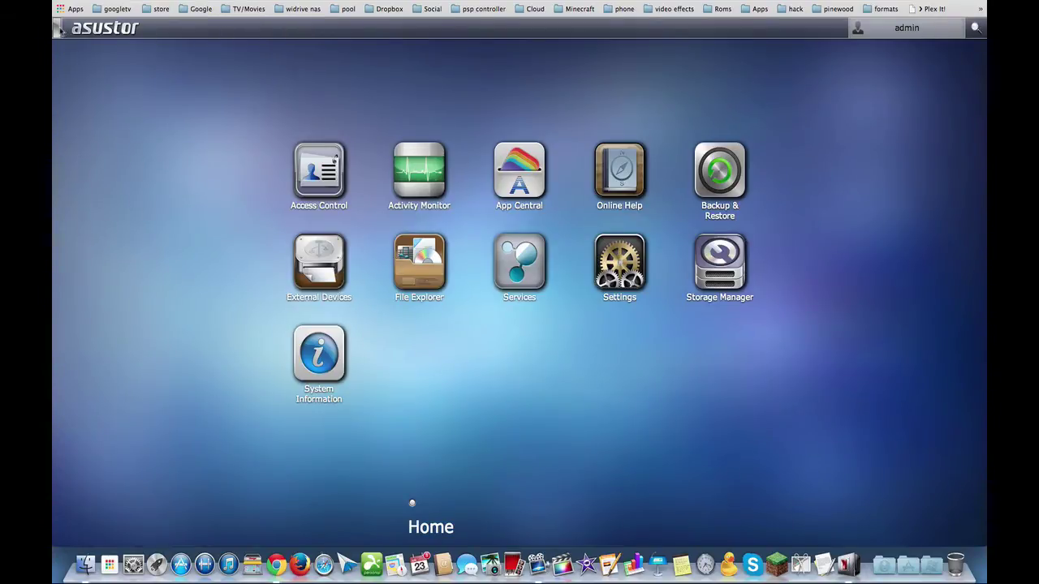
View the admin account options and open the Searchlight search.
left_click(893, 28)
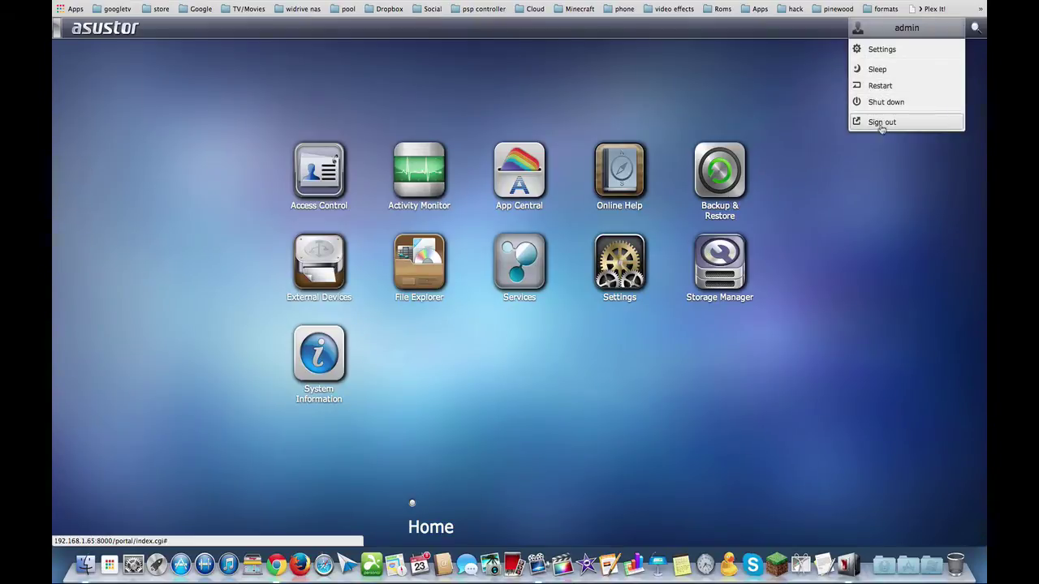
left_click(976, 29)
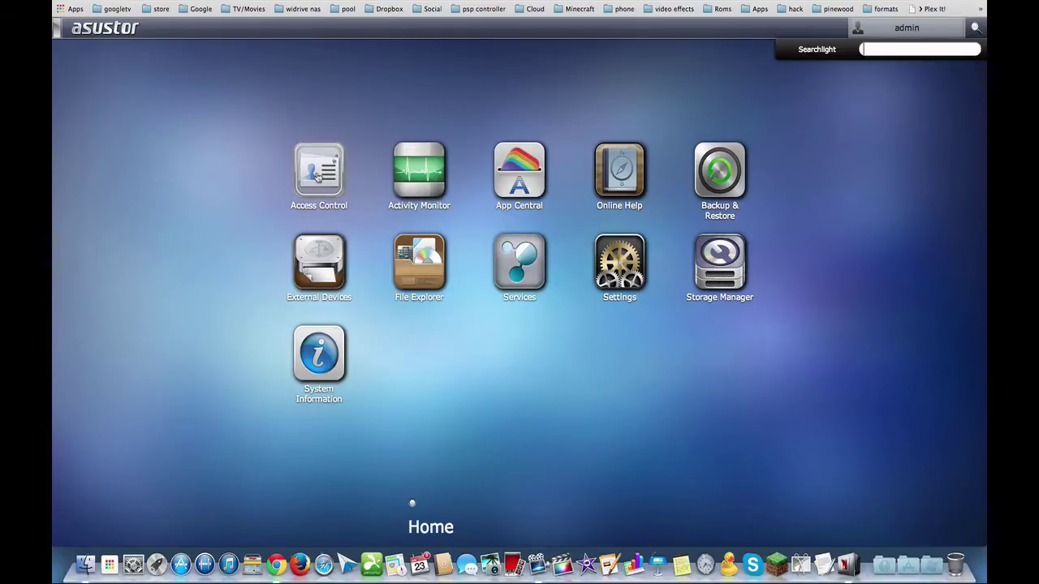
Open the ADM settings and review the General options and the Network options for General, LAN 1 and Wi-Fi.
left_click(623, 252)
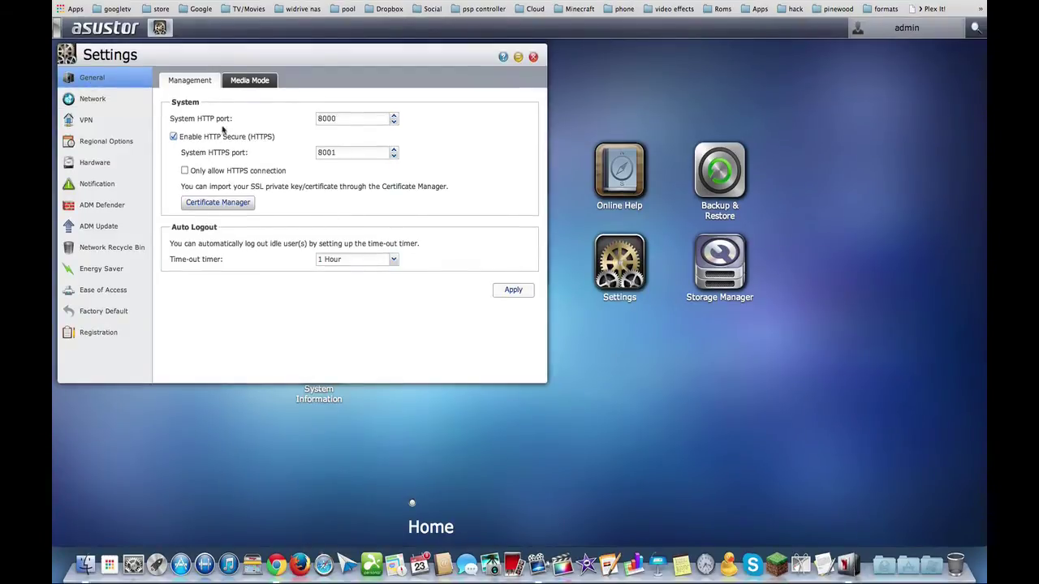
left_click(92, 103)
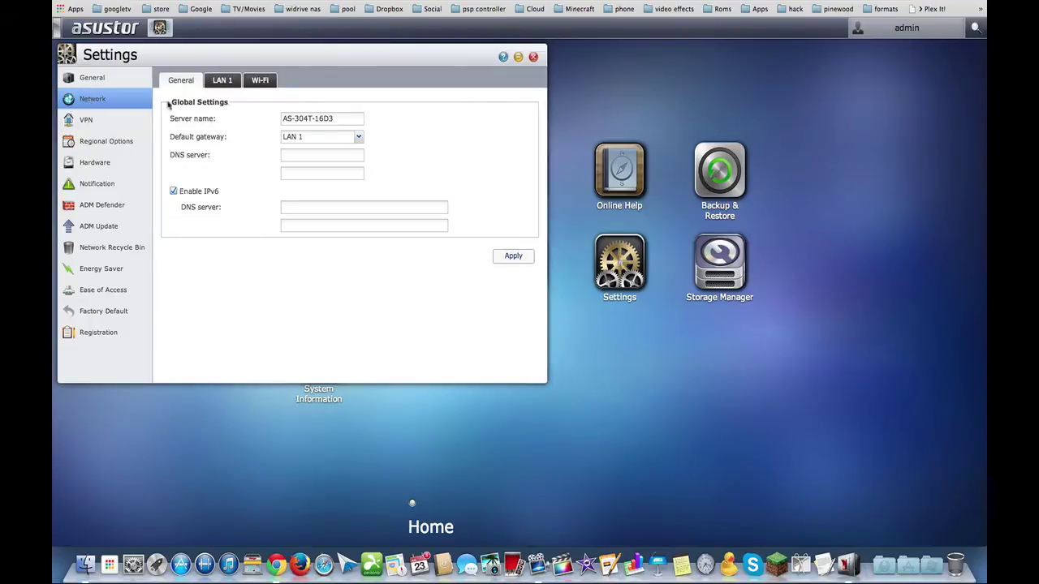
left_click(221, 81)
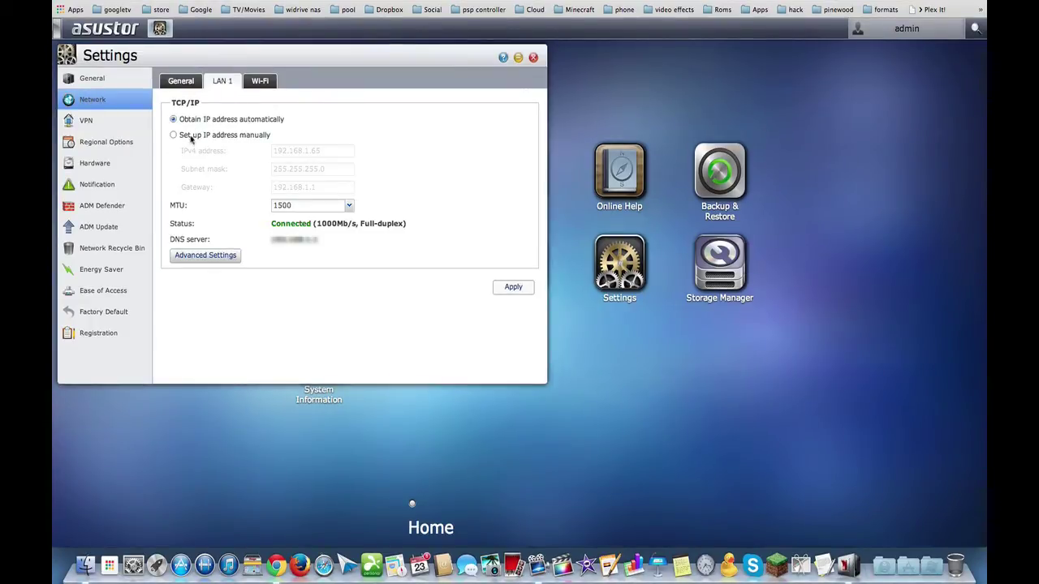
left_click(260, 81)
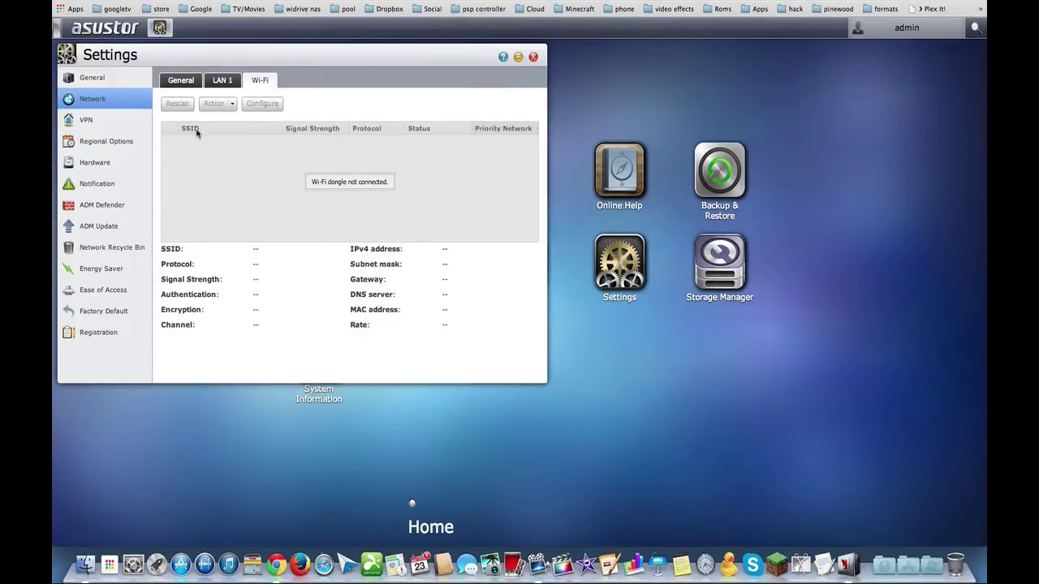
Review the VPN, Regional Options, Hardware, Notification, ADM Defender and ADM Update pages of the ADM settings.
left_click(98, 125)
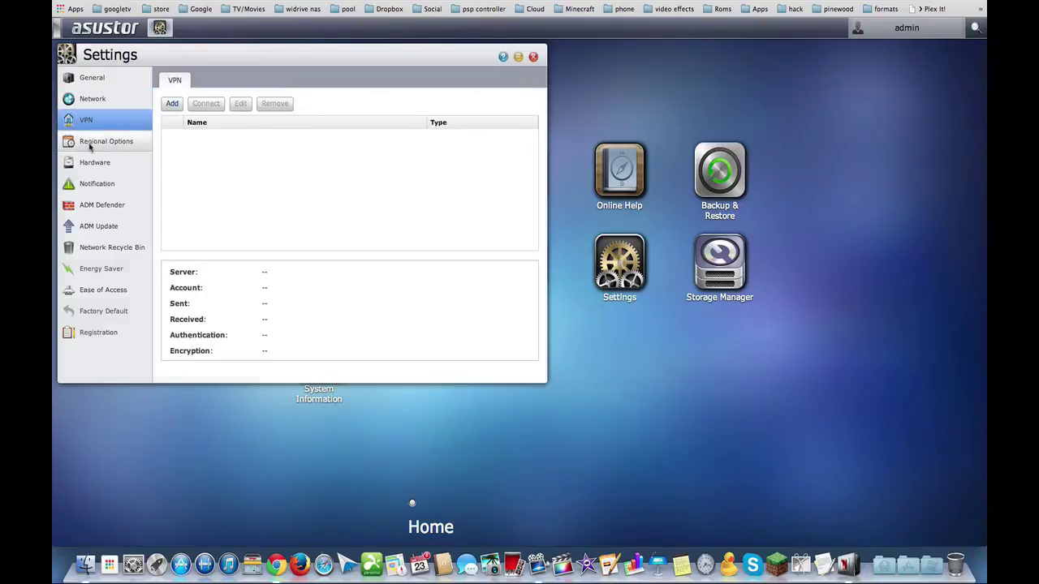
left_click(90, 146)
left_click(89, 165)
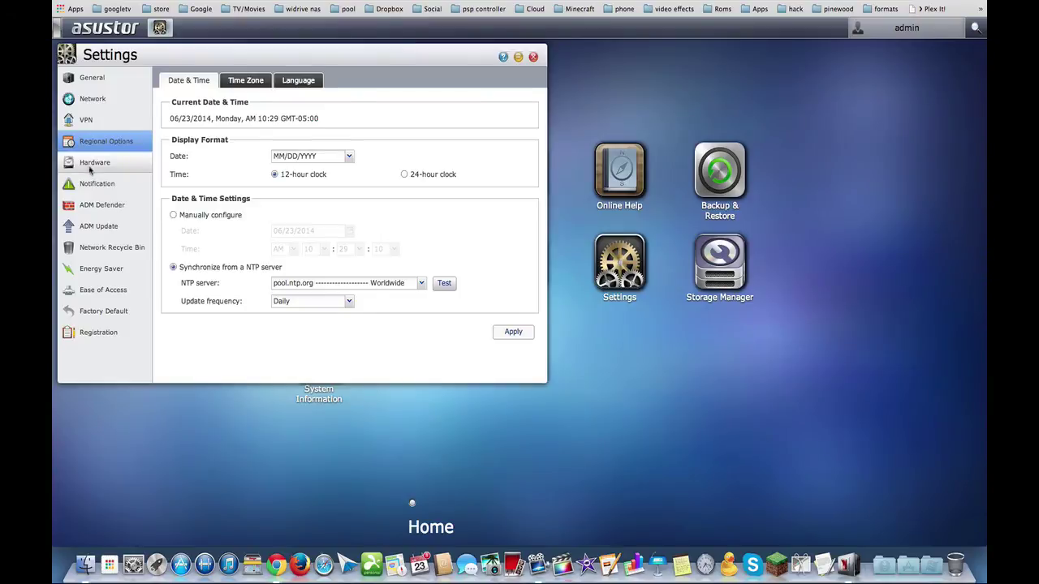
left_click(90, 184)
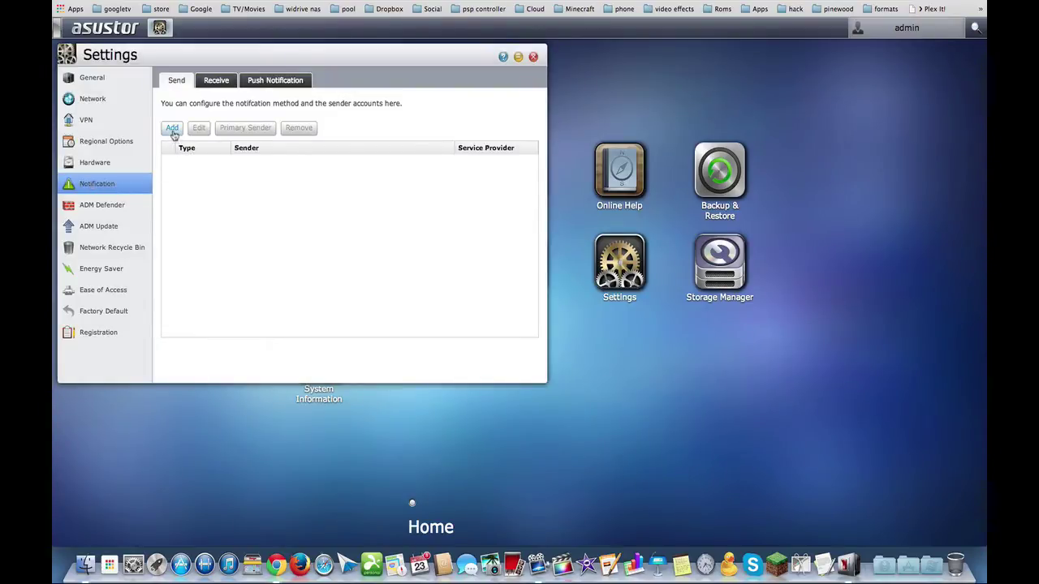
left_click(102, 206)
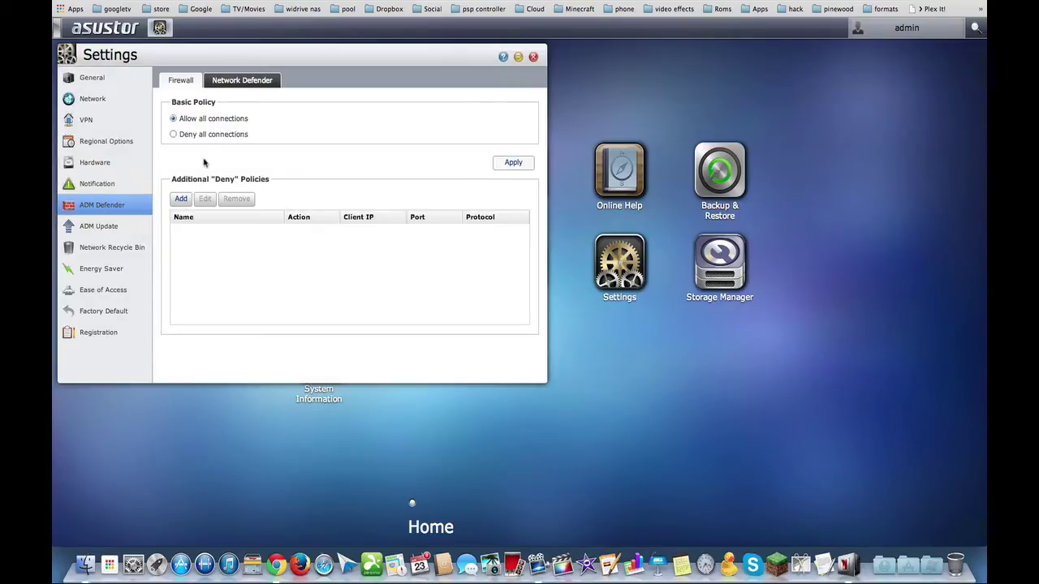
left_click(107, 228)
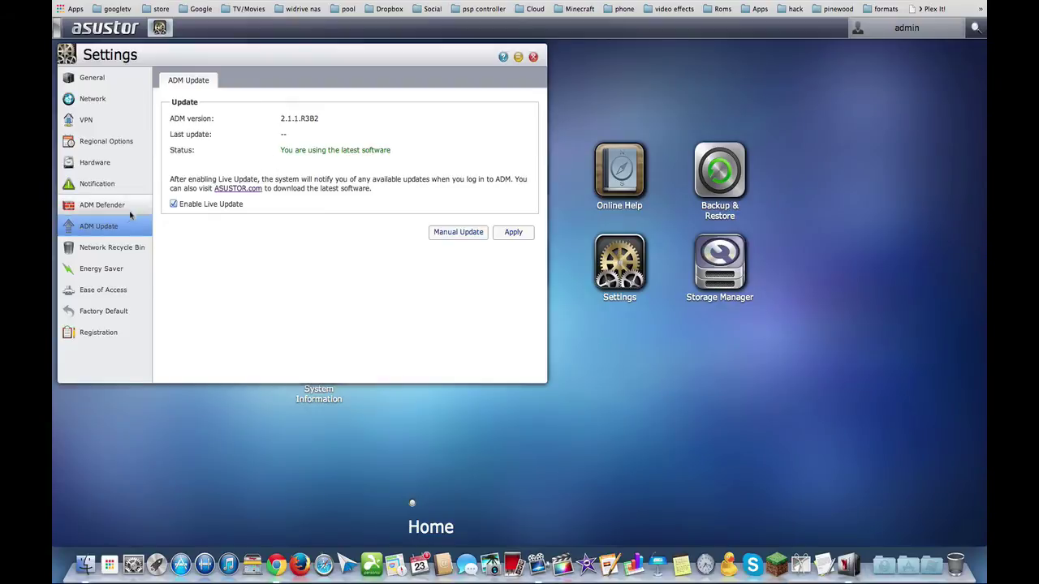
Review the Network Recycle Bin, Energy Saver, Ease of Access, Factory Default and Registration settings, and close Settings.
left_click(95, 249)
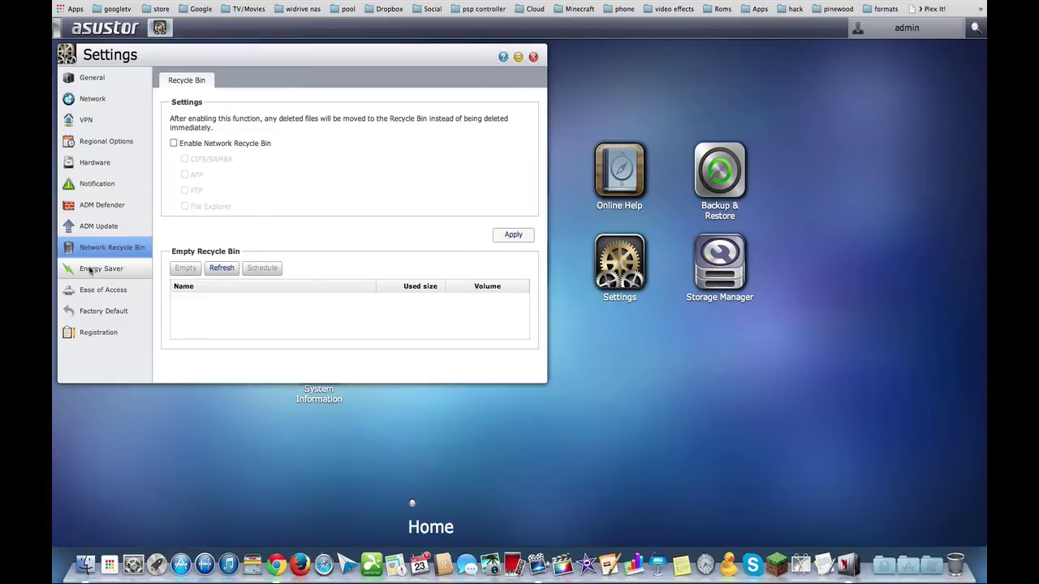
left_click(90, 268)
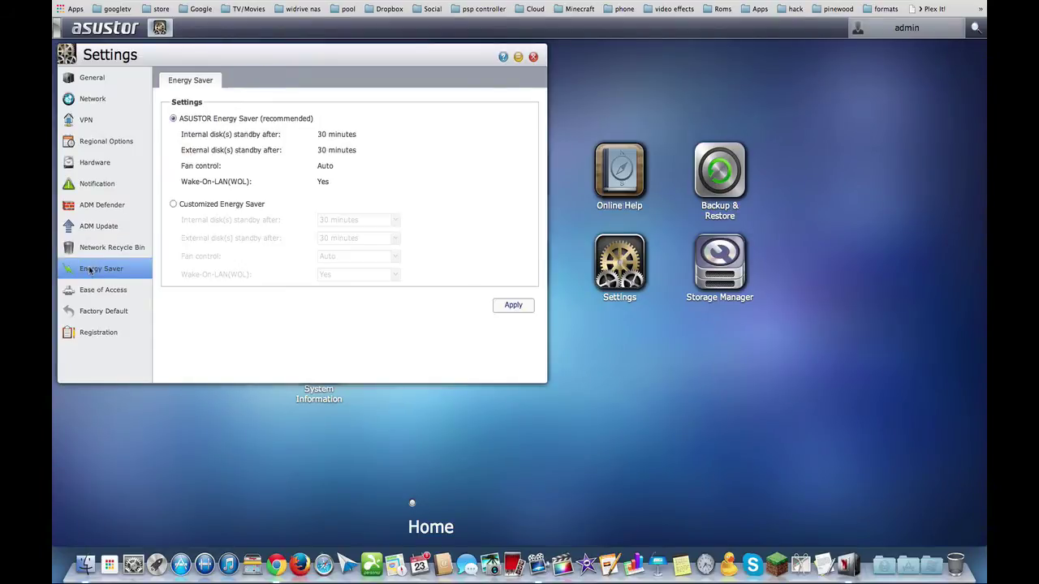
left_click(90, 292)
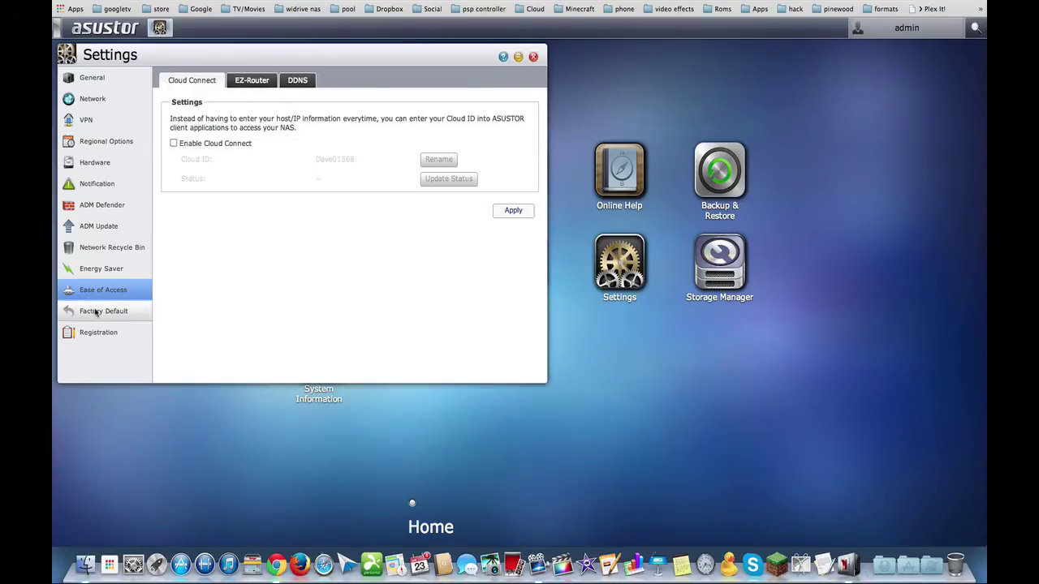
left_click(96, 313)
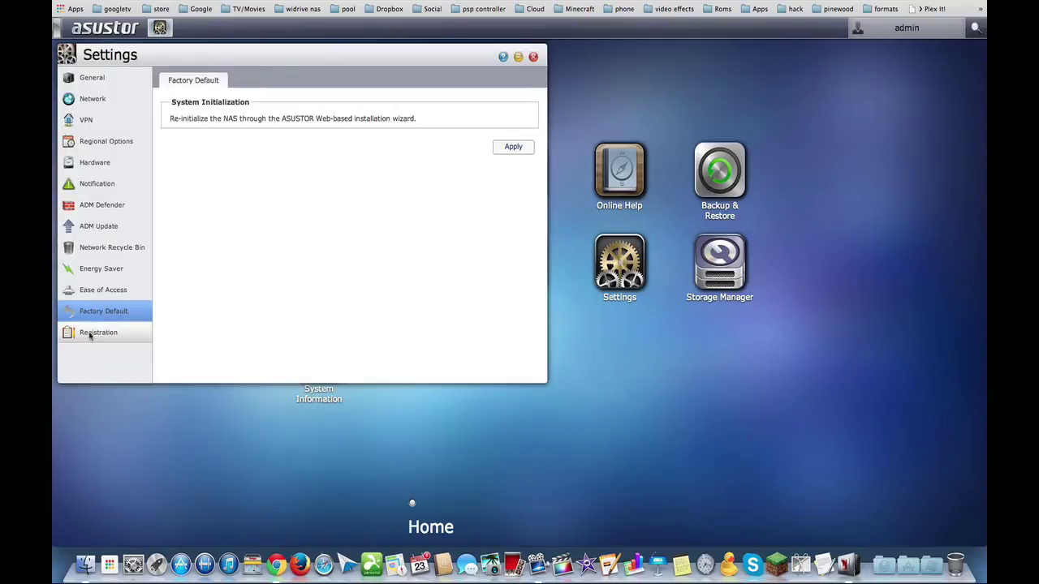
left_click(90, 334)
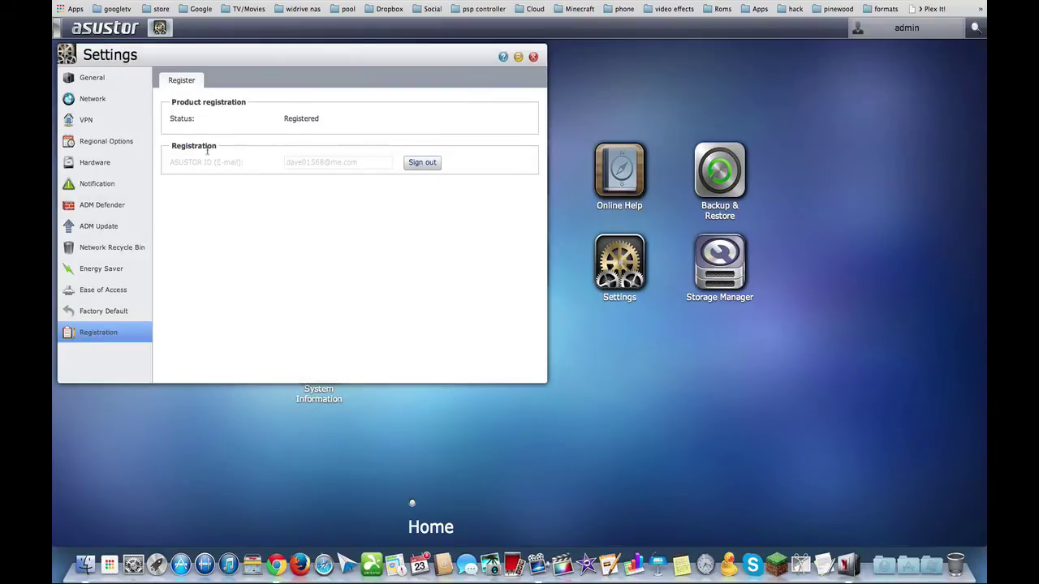
left_click(533, 58)
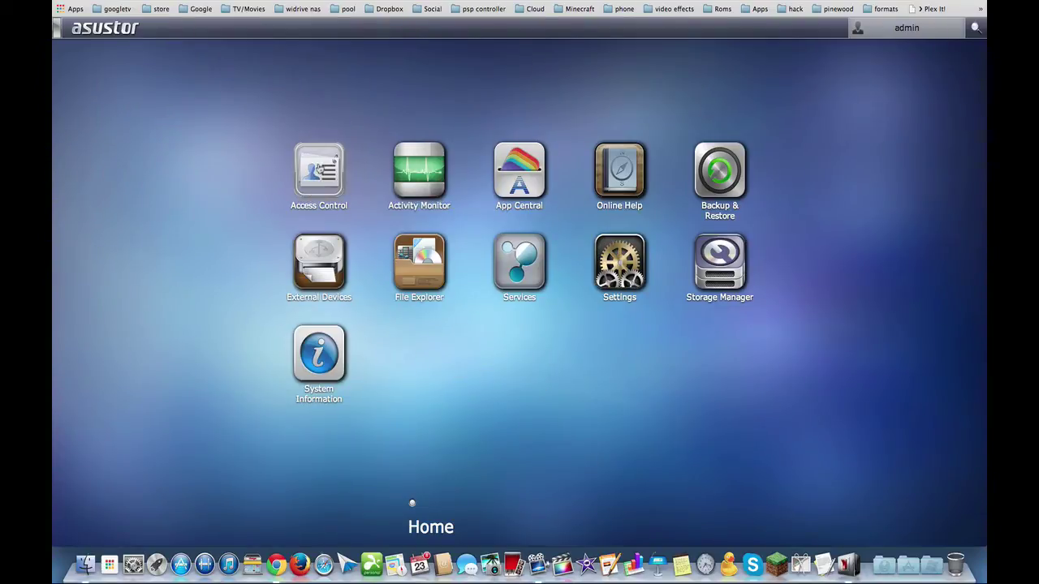
Look through Access Control's local and domain users and groups, Shared Folders and App Privileges, and close it.
left_click(320, 172)
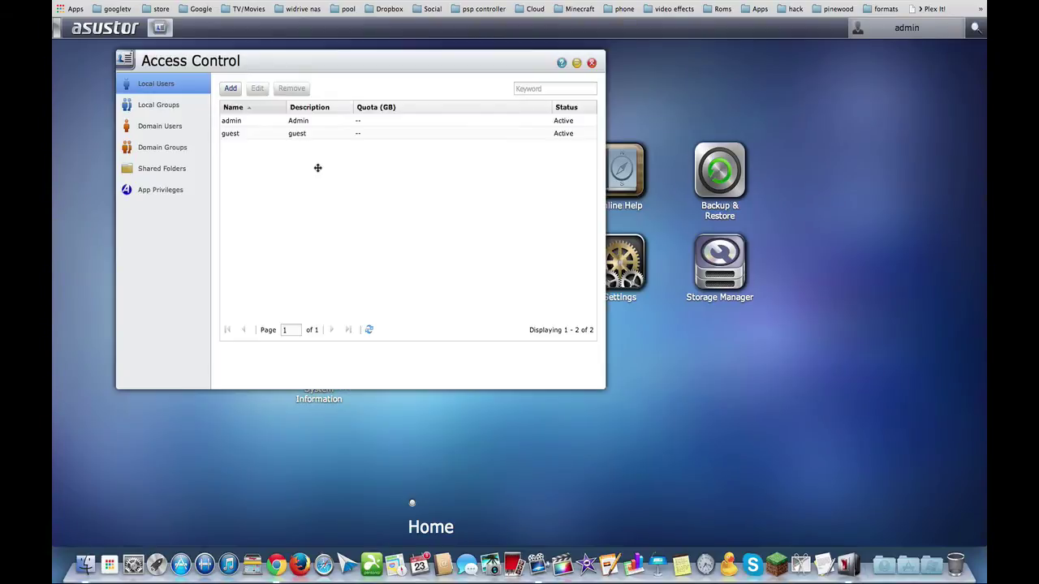
left_click(155, 105)
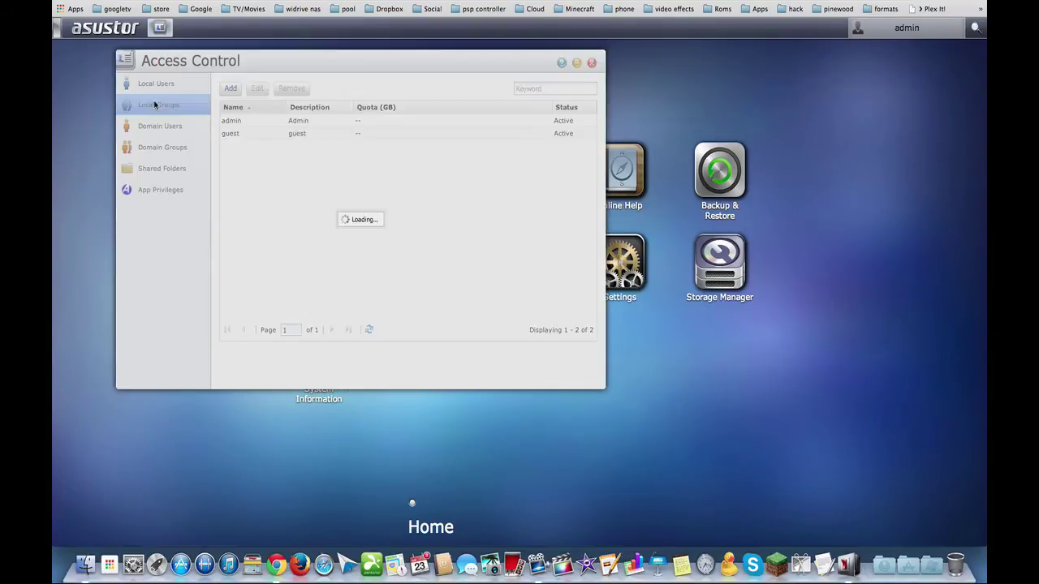
left_click(146, 128)
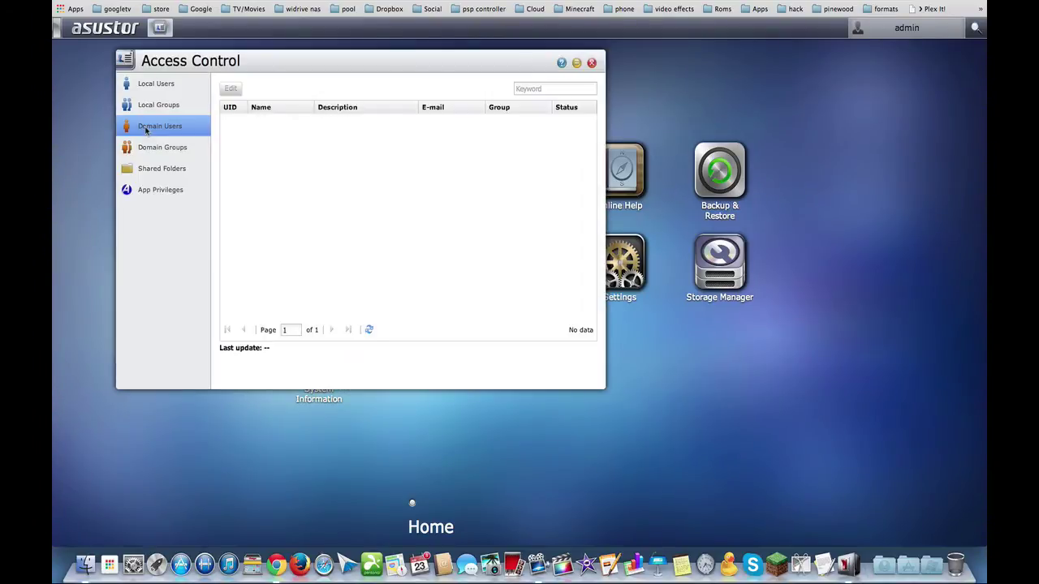
left_click(147, 146)
left_click(148, 168)
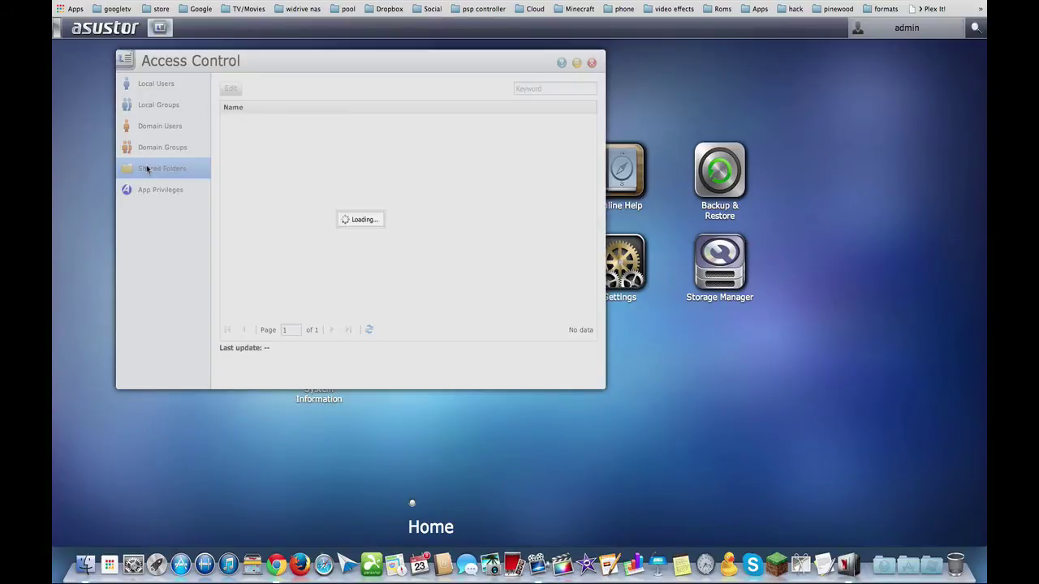
left_click(148, 189)
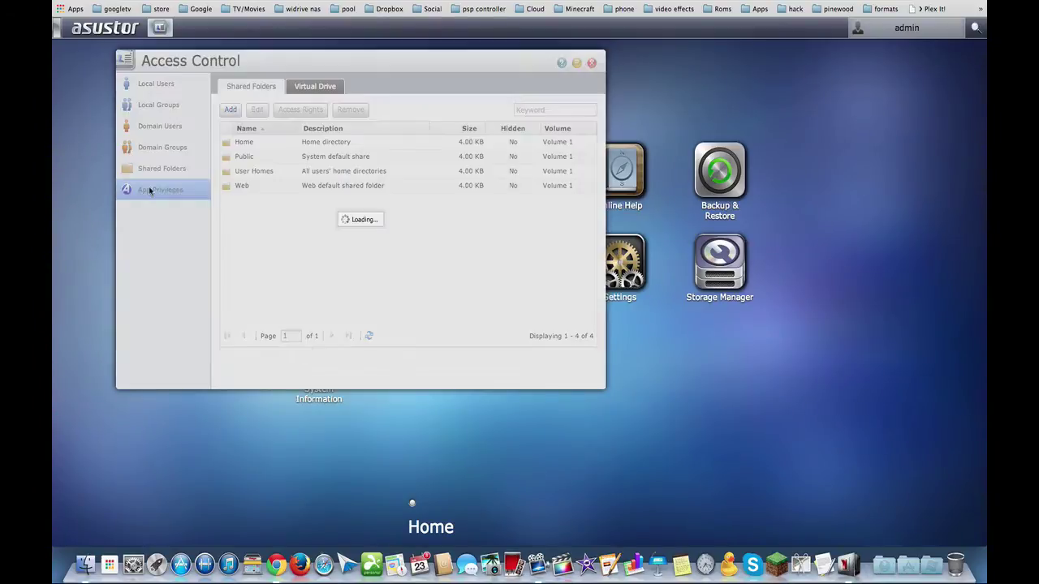
left_click(591, 62)
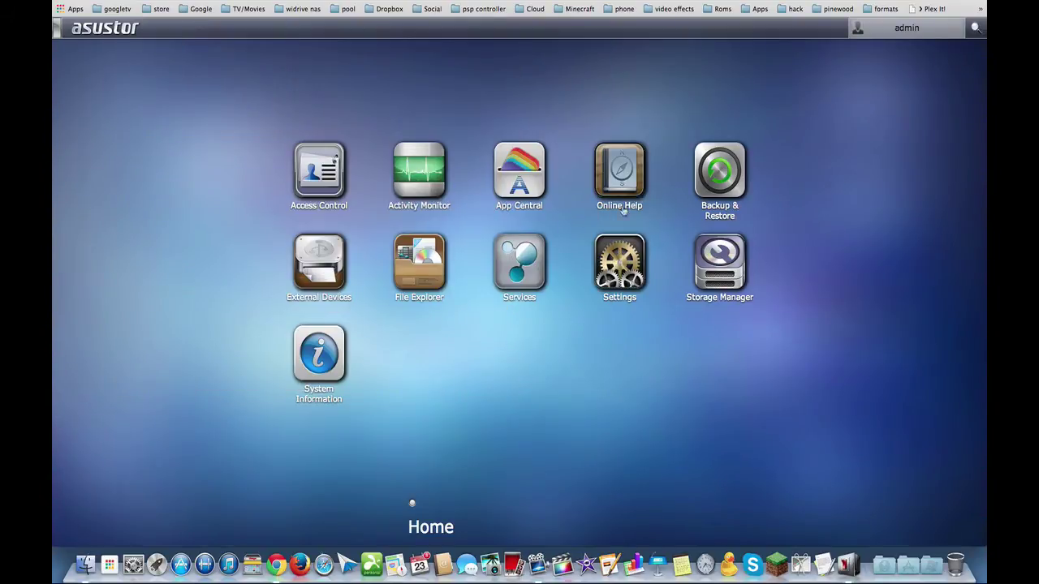
Open File Explorer, dismiss the Java information message, view the Home folder and close the window.
left_click(409, 282)
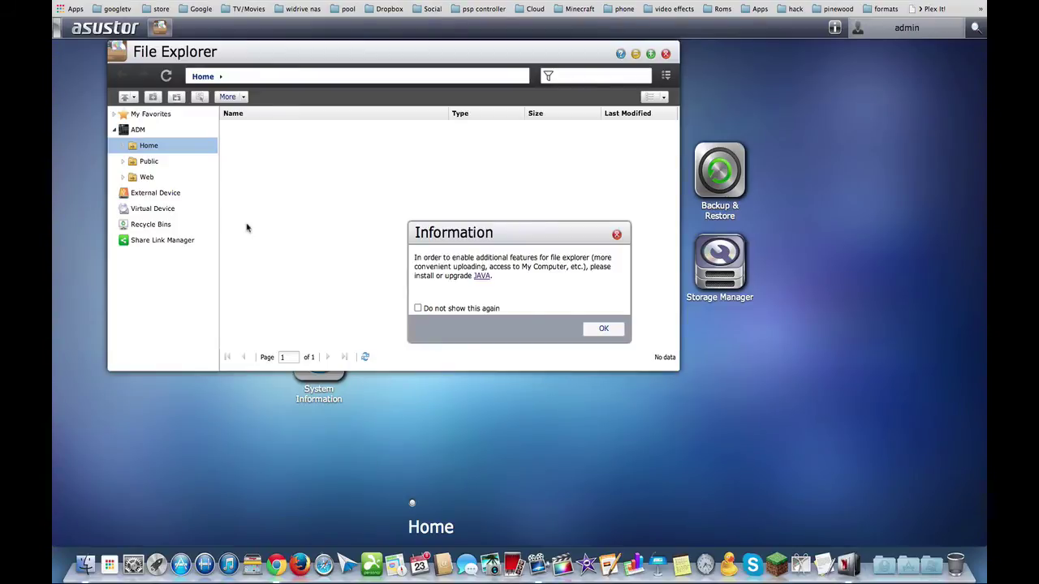
left_click(603, 331)
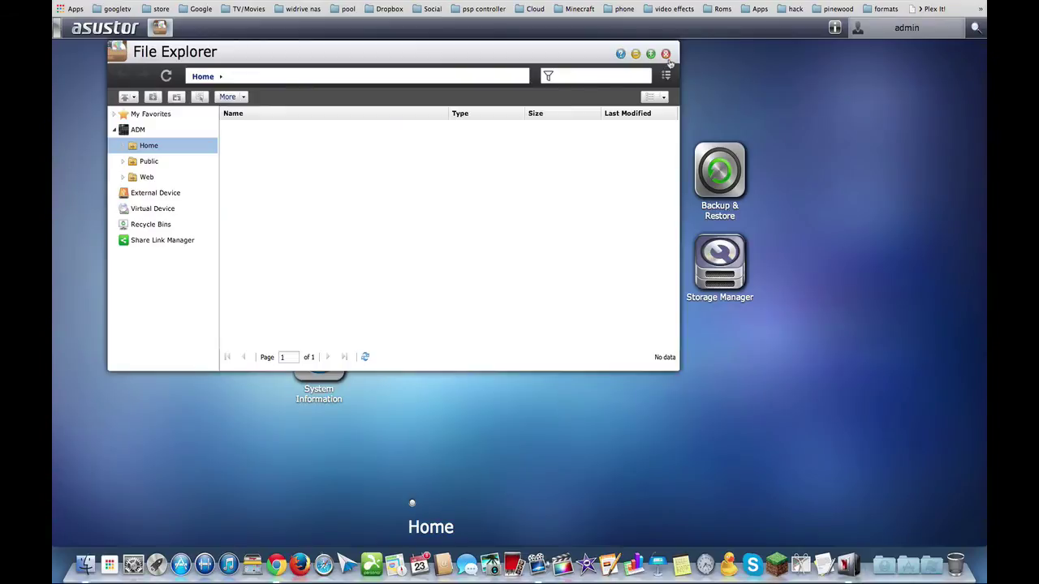
left_click(666, 54)
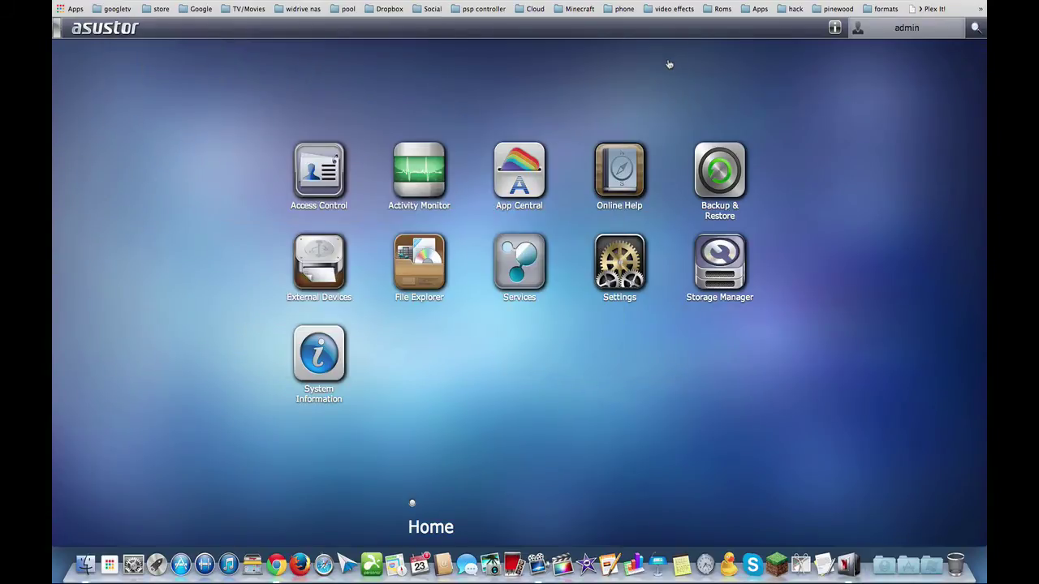
Review the Remote Sync, External, One Touch and Cloud Backup and System Settings pages of Backup & Restore, and close it.
left_click(720, 182)
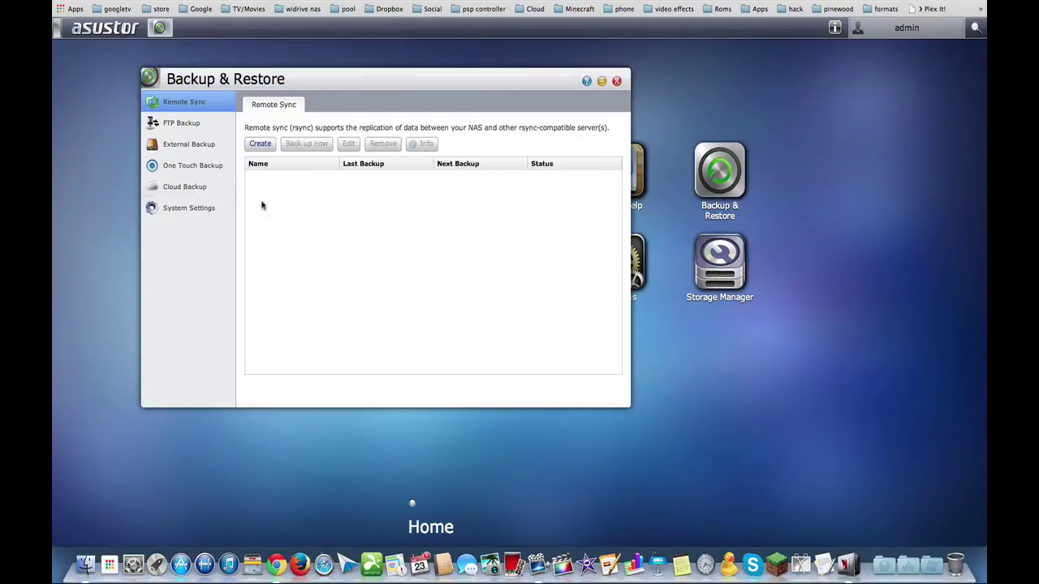
left_click(186, 149)
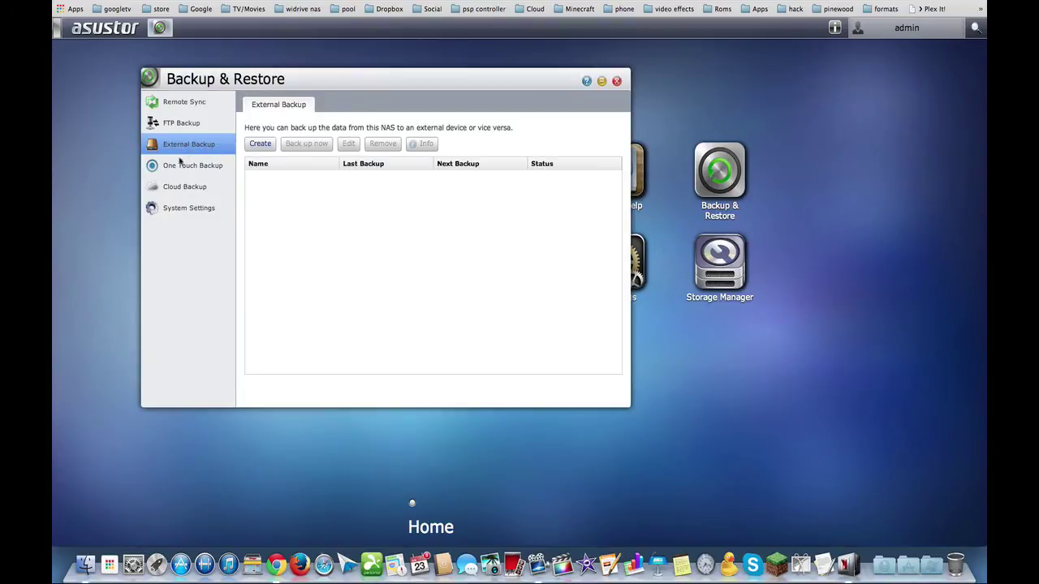
left_click(180, 163)
left_click(175, 192)
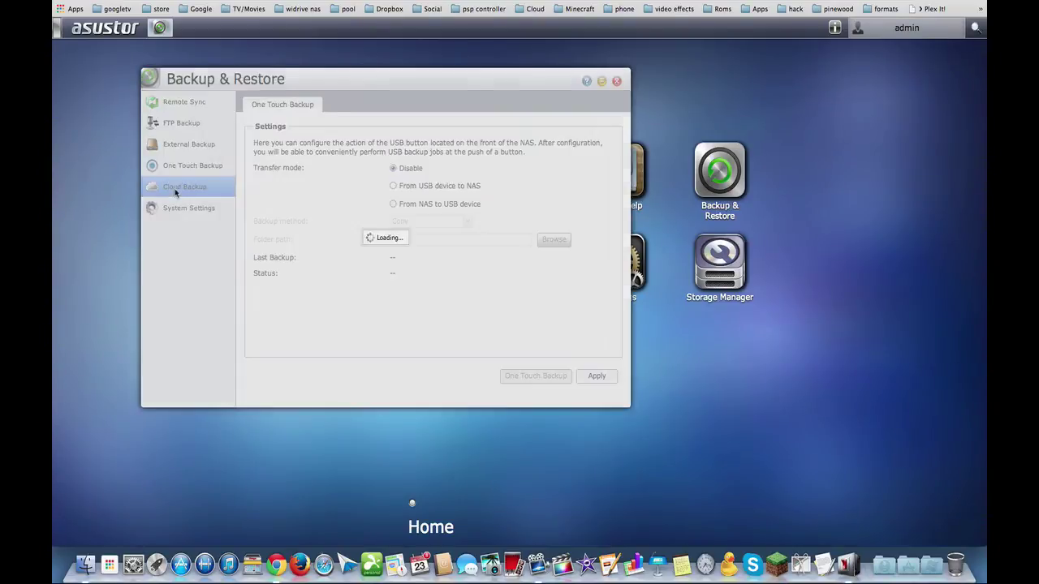
left_click(170, 210)
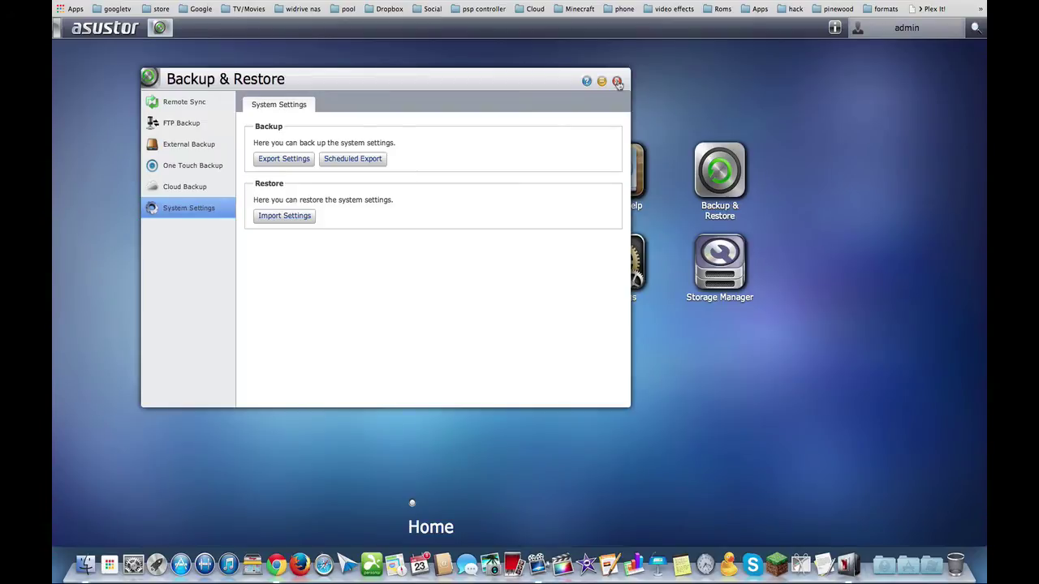
left_click(616, 82)
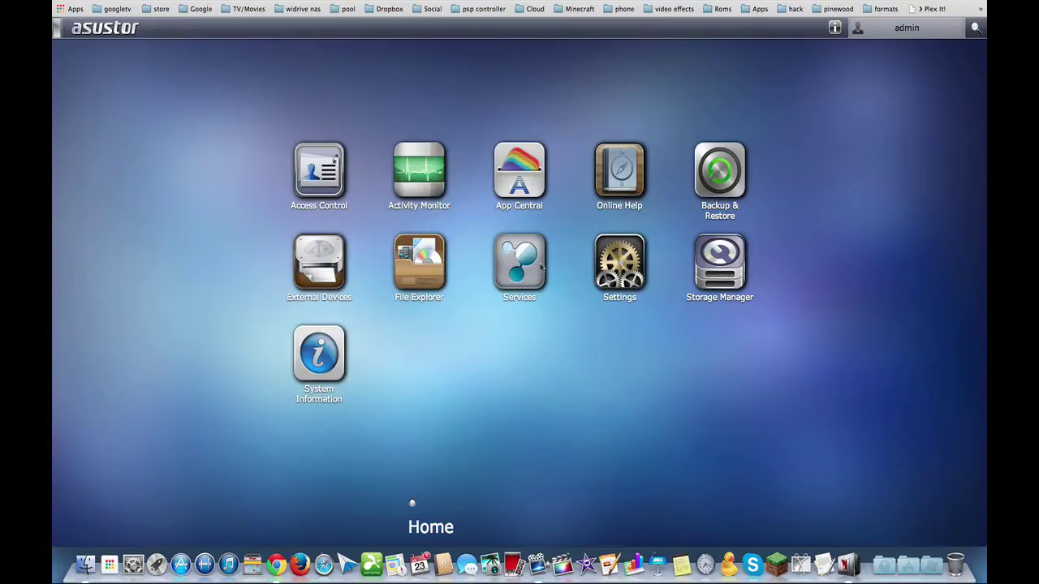
View the External Devices disk page, and review the Volume, Disk and iSCSI pages of Storage Manager, closing both windows.
left_click(322, 268)
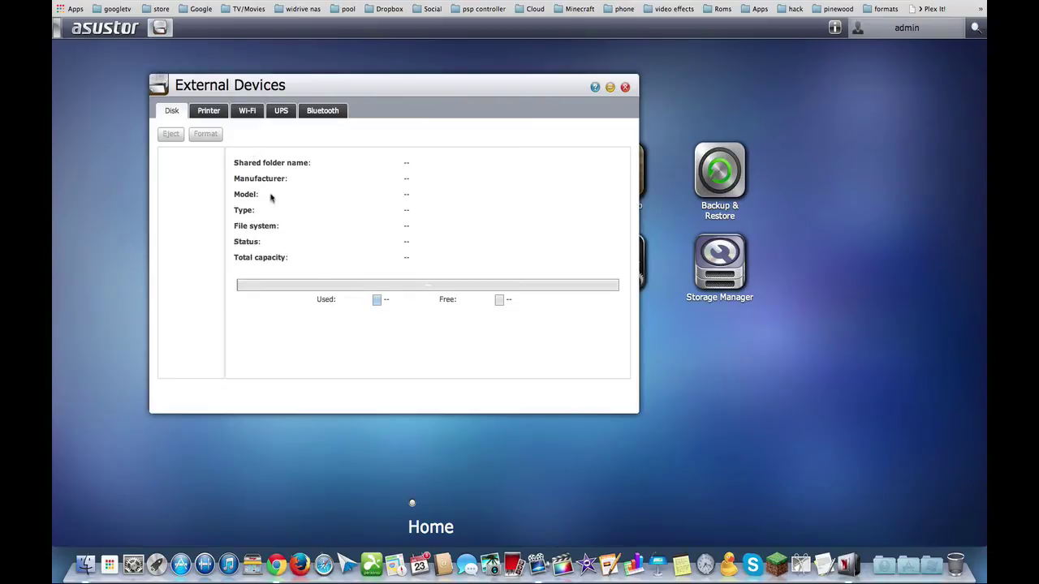
left_click(625, 88)
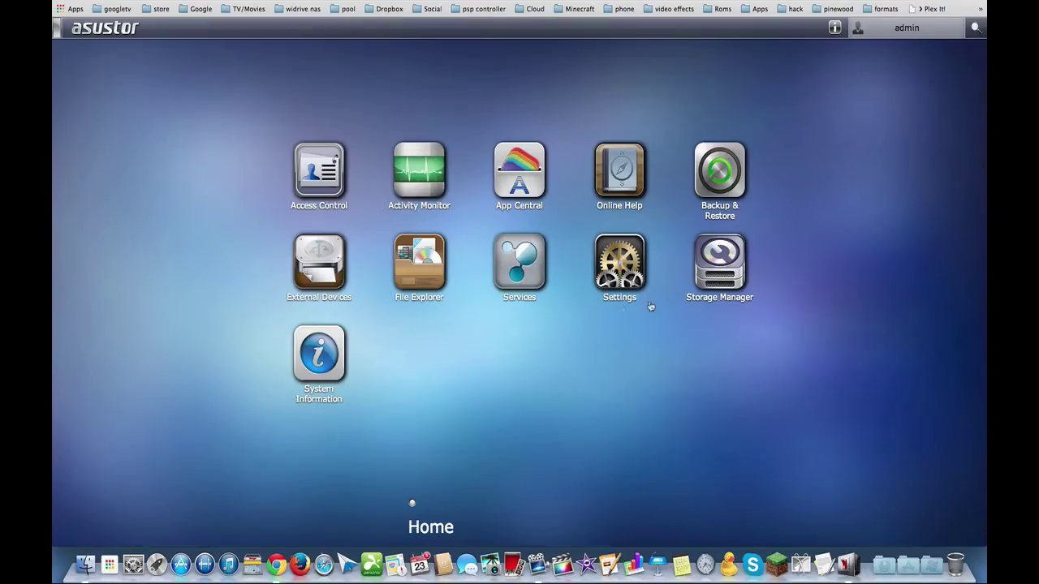
left_click(703, 264)
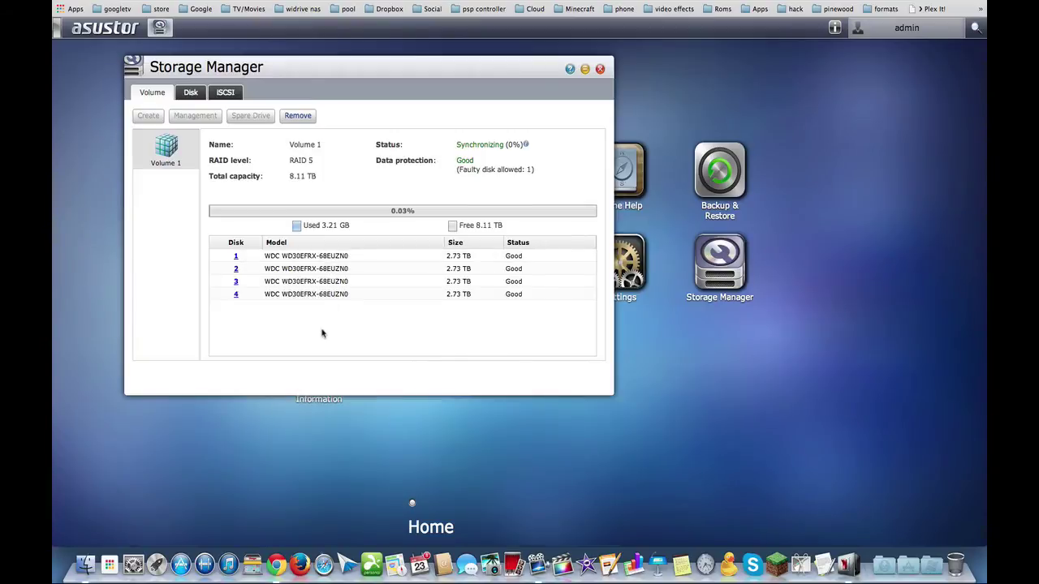
left_click(188, 93)
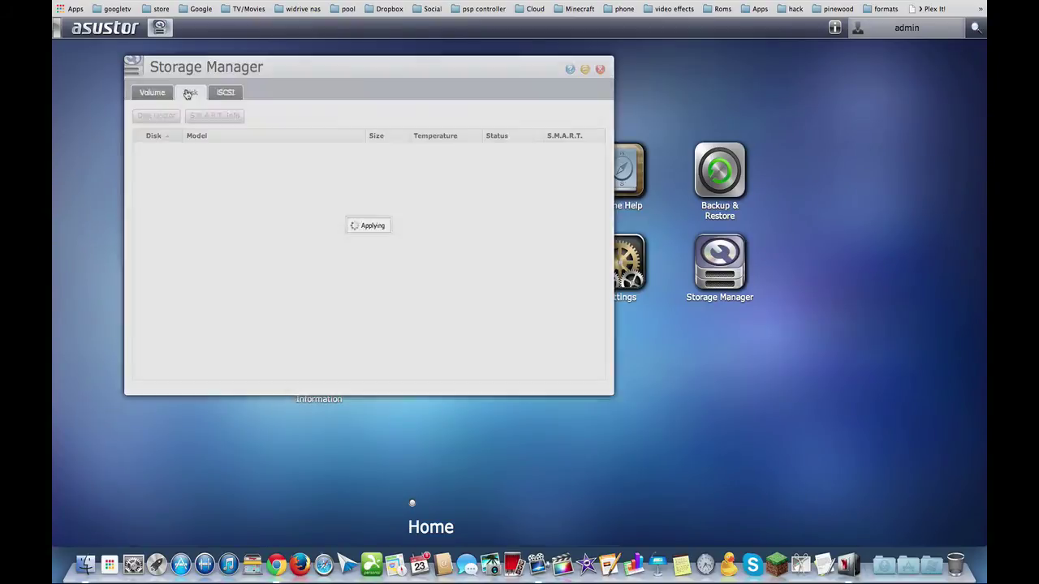
left_click(220, 94)
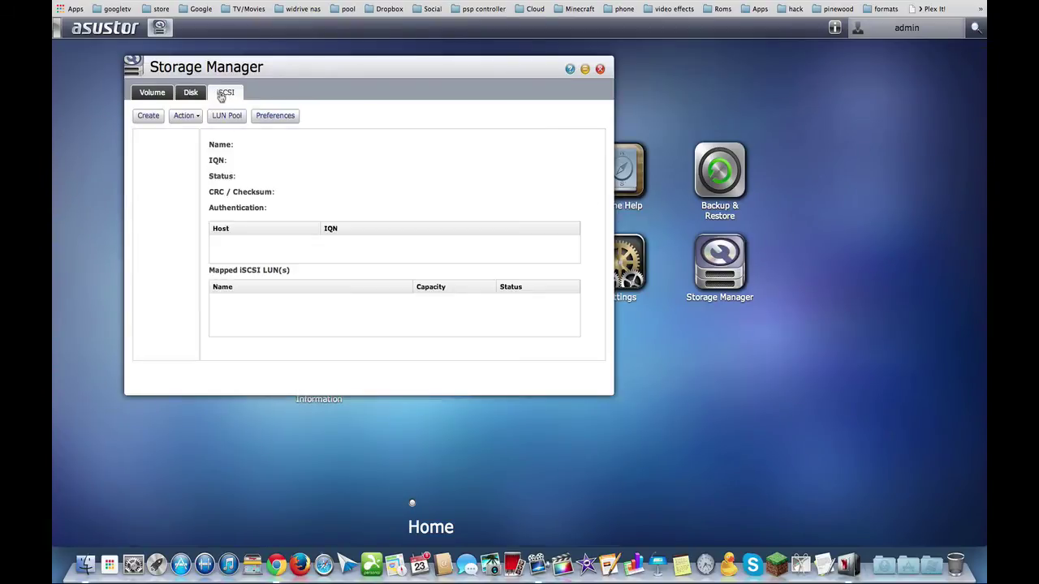
left_click(601, 69)
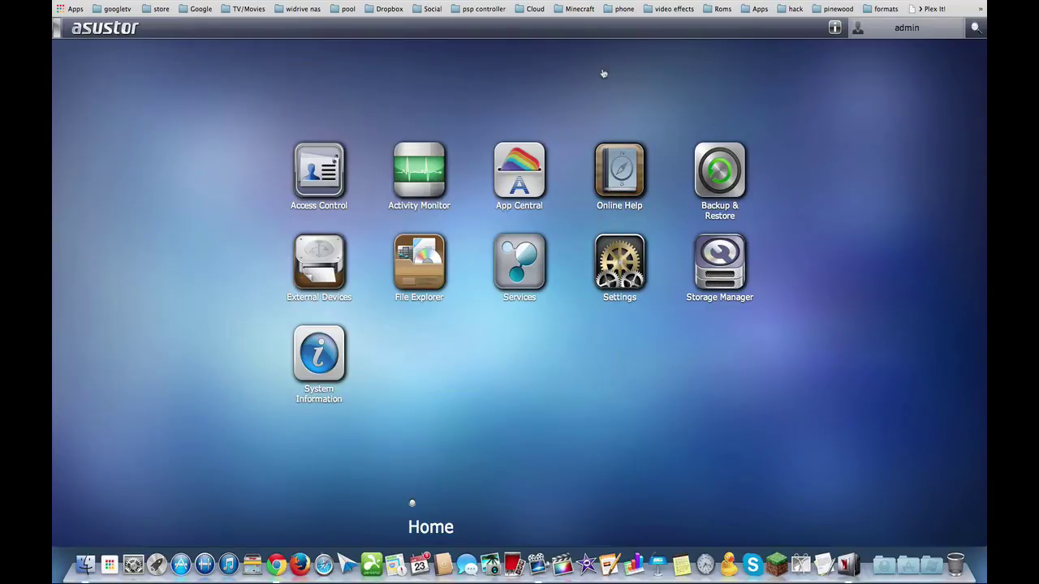
Open System Information and review the About This NAS, Network, Log, Online User and Dr. ASUSTOR pages.
left_click(331, 351)
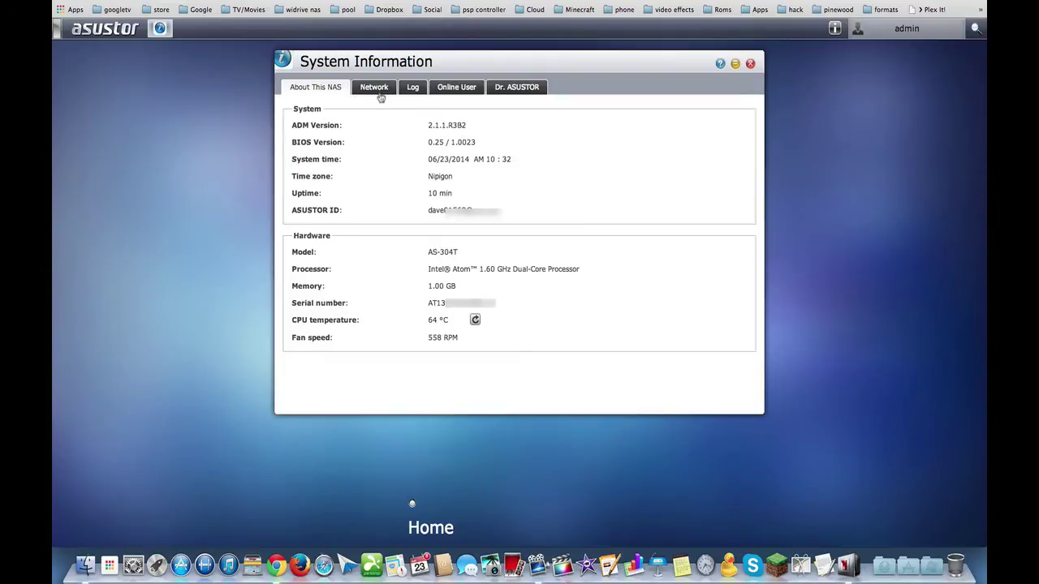
left_click(375, 92)
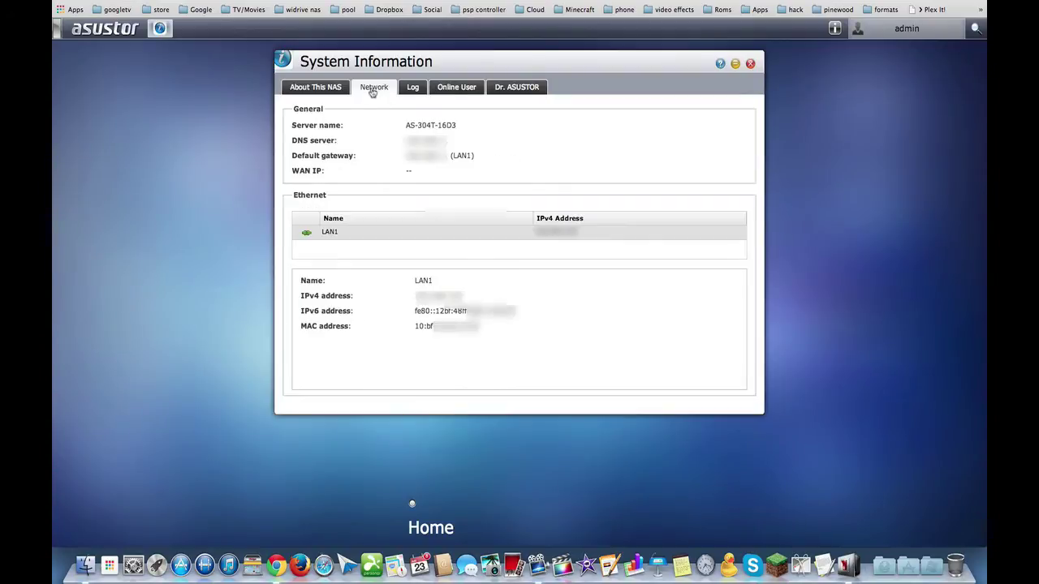
left_click(413, 87)
left_click(456, 88)
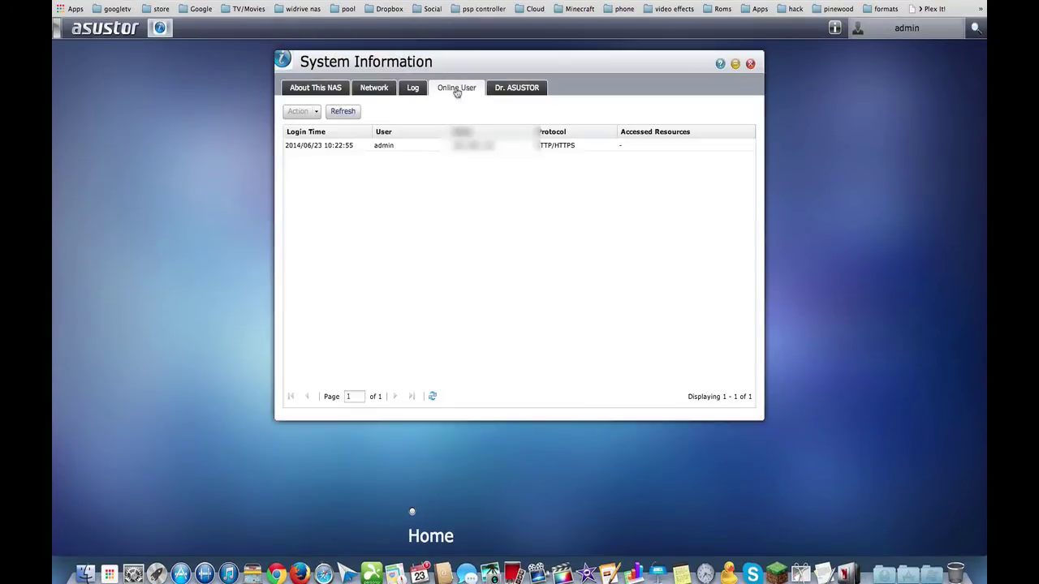
left_click(504, 91)
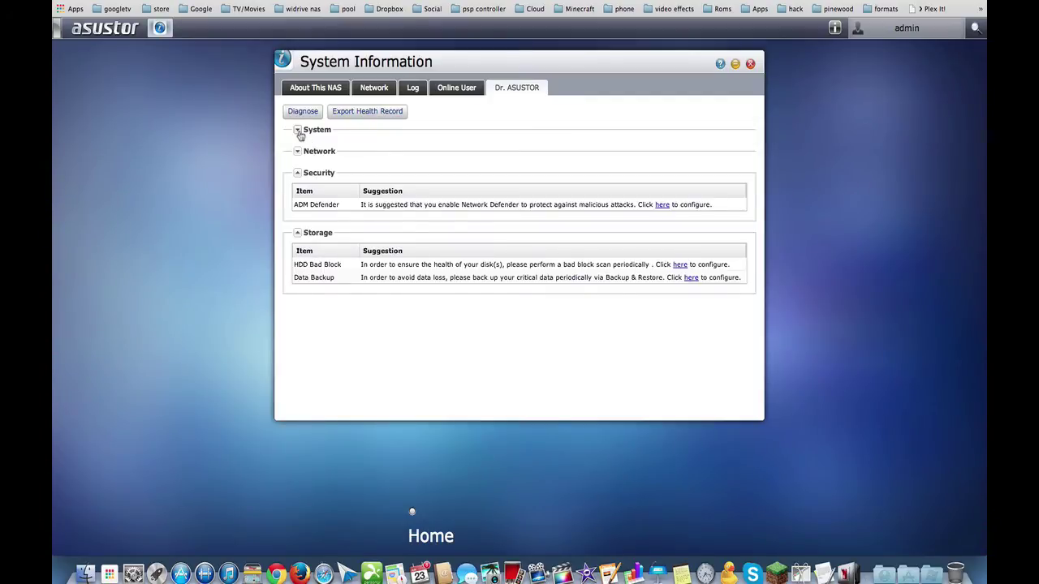
Expand the System and Network sections of the Dr. ASUSTOR report, review all its suggestions, and close System Information.
left_click(297, 129)
left_click(297, 189)
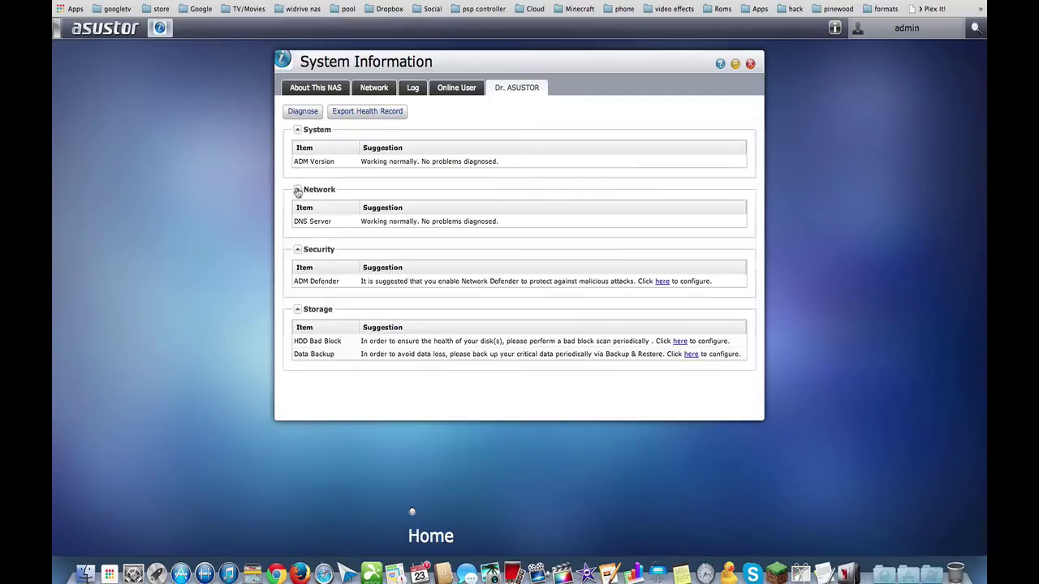
left_click(298, 251)
left_click(297, 251)
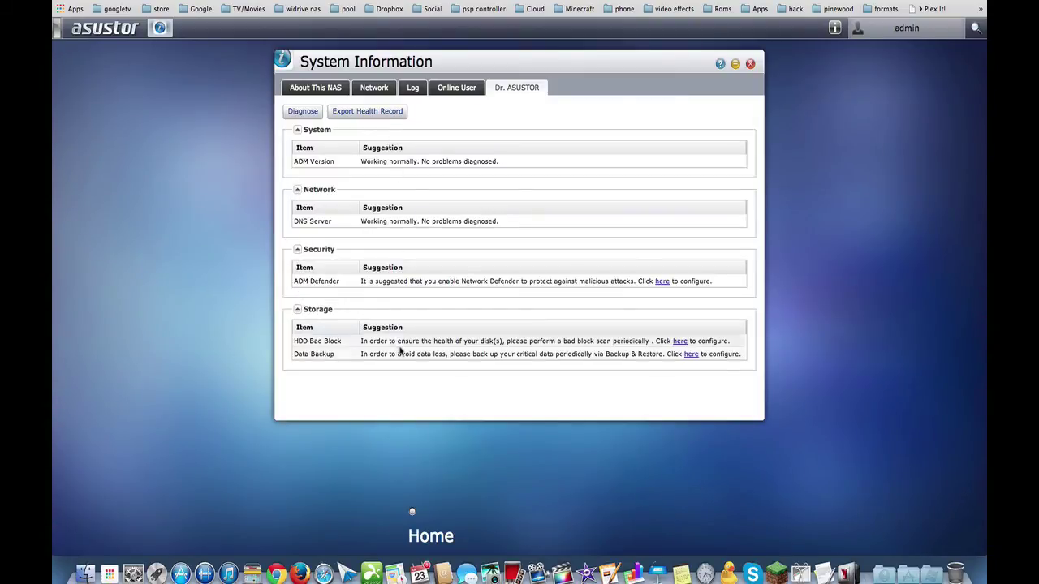
left_click(750, 63)
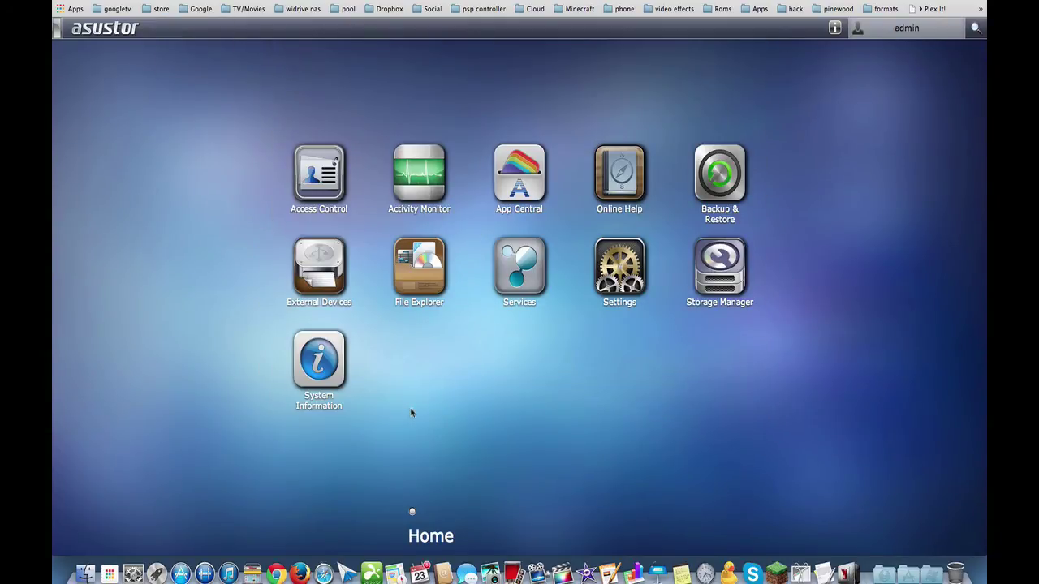
Open Services and view the Windows and Mac OS X file service pages.
left_click(517, 279)
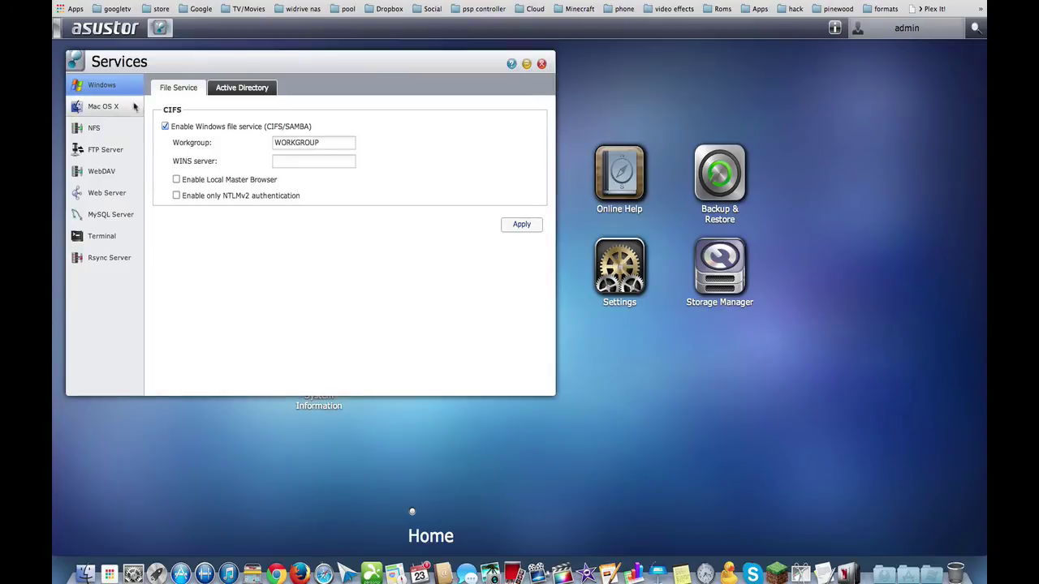
left_click(104, 109)
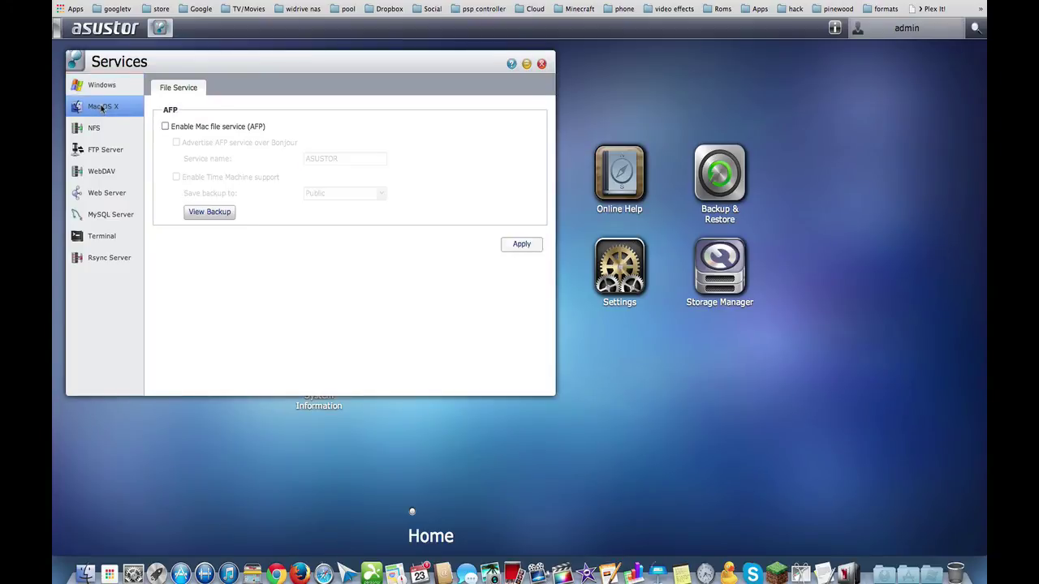
Try enabling AFP, Bonjour advertising and Time Machine support, view the backup folder choices, and go to the NFS page without applying the changes.
left_click(165, 127)
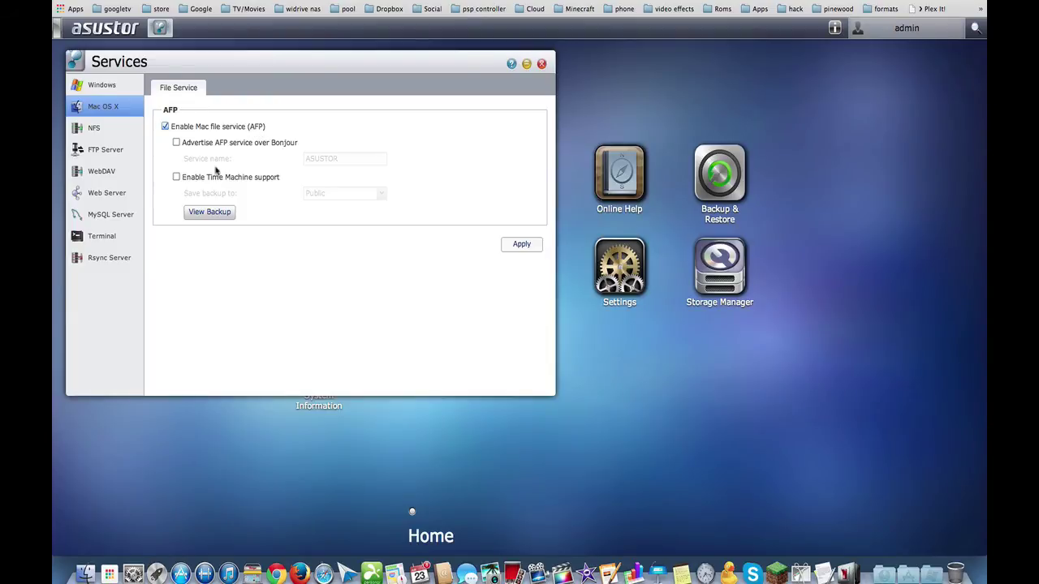
left_click(176, 143)
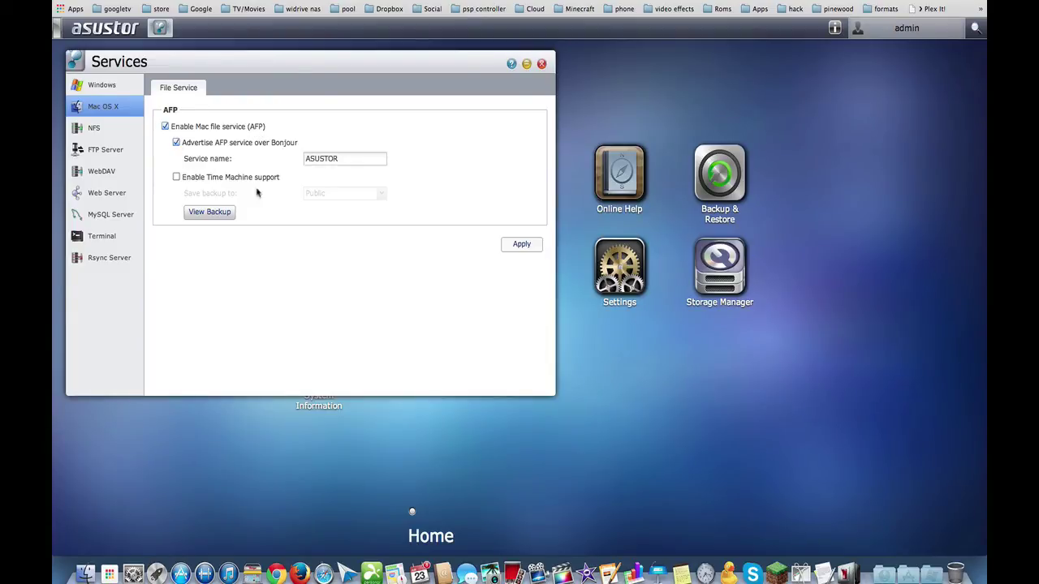
left_click(176, 177)
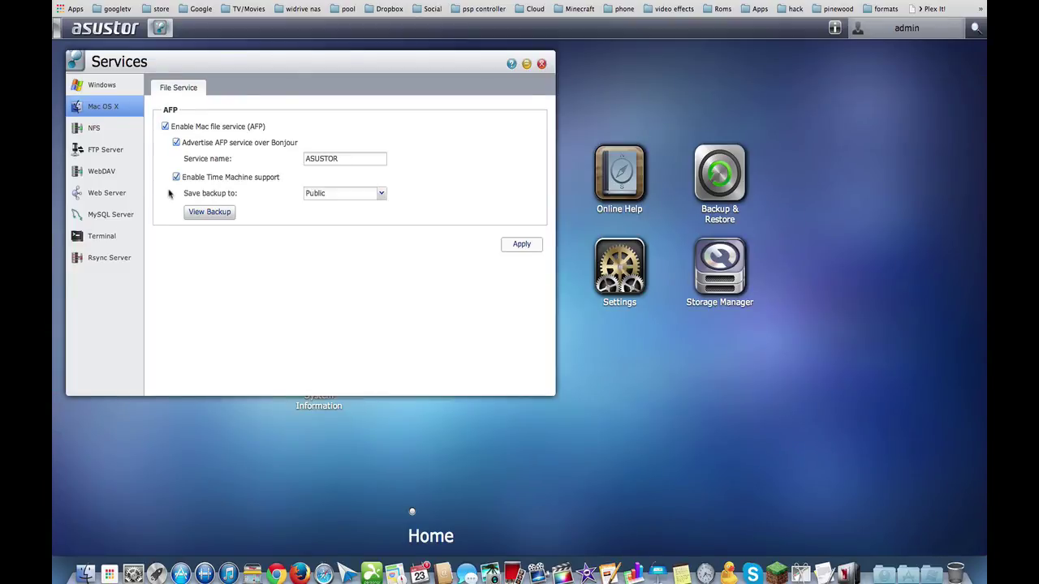
left_click(322, 197)
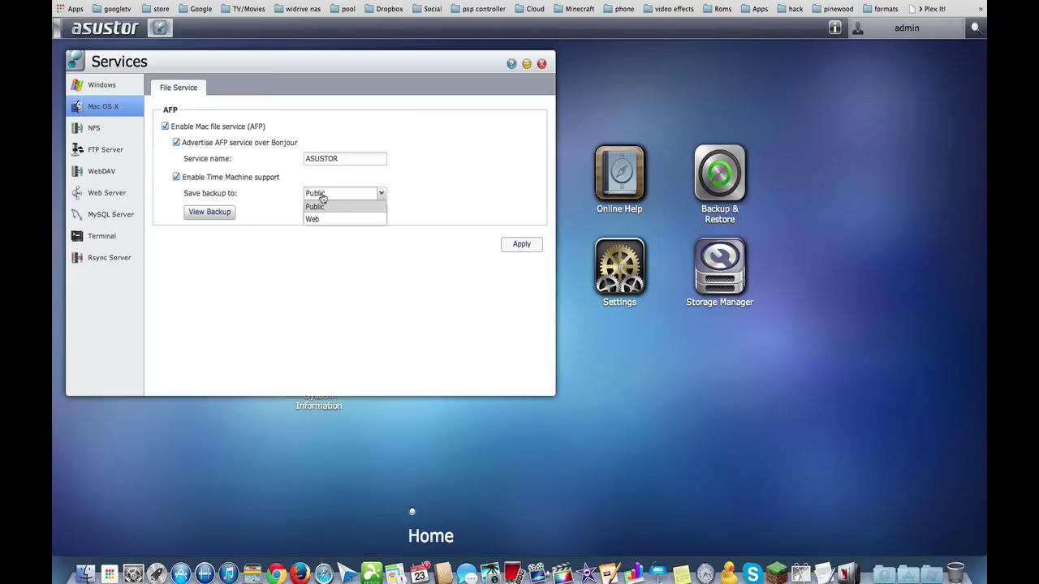
left_click(322, 196)
left_click(95, 127)
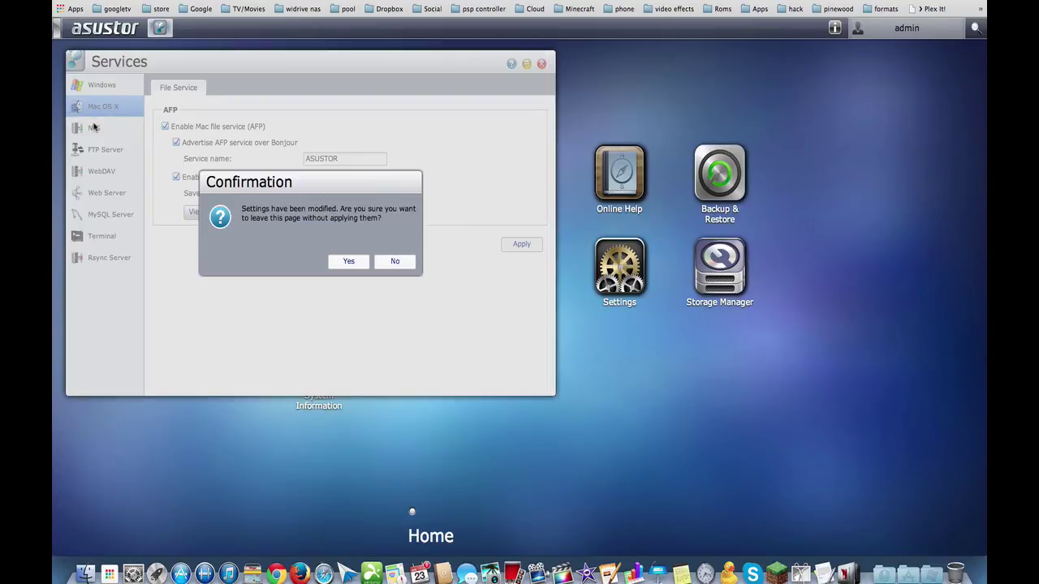
left_click(349, 261)
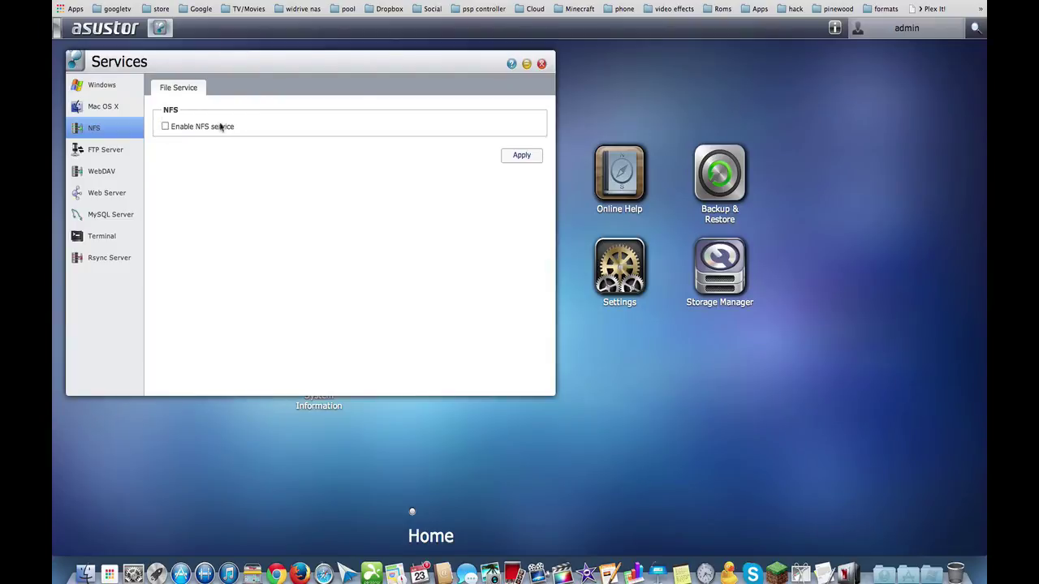
Review the FTP Server, WebDAV, Web Server, MySQL Server, Terminal and Rsync Server pages of Services, and close it.
left_click(116, 152)
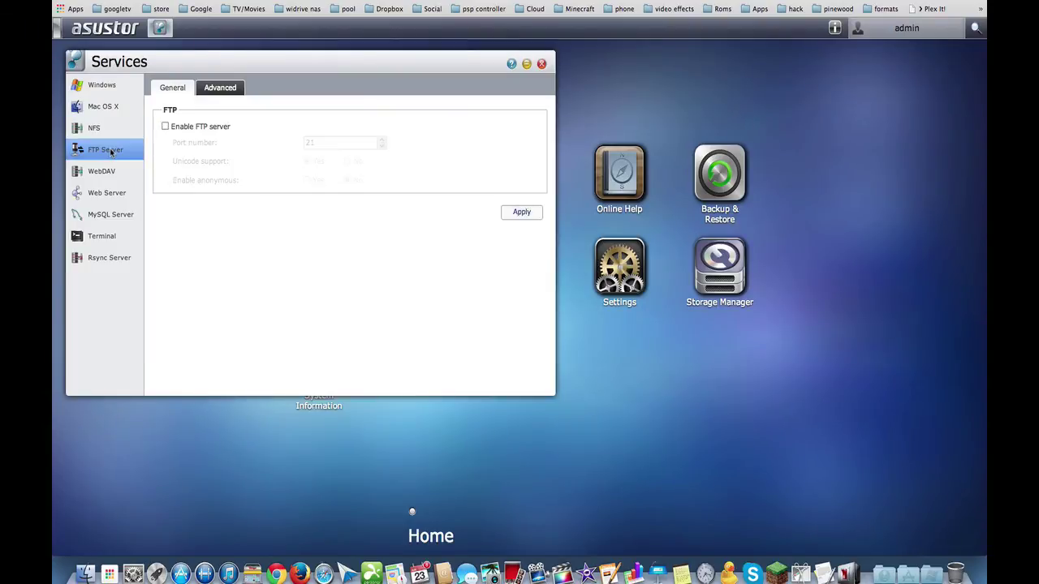
left_click(103, 172)
left_click(103, 199)
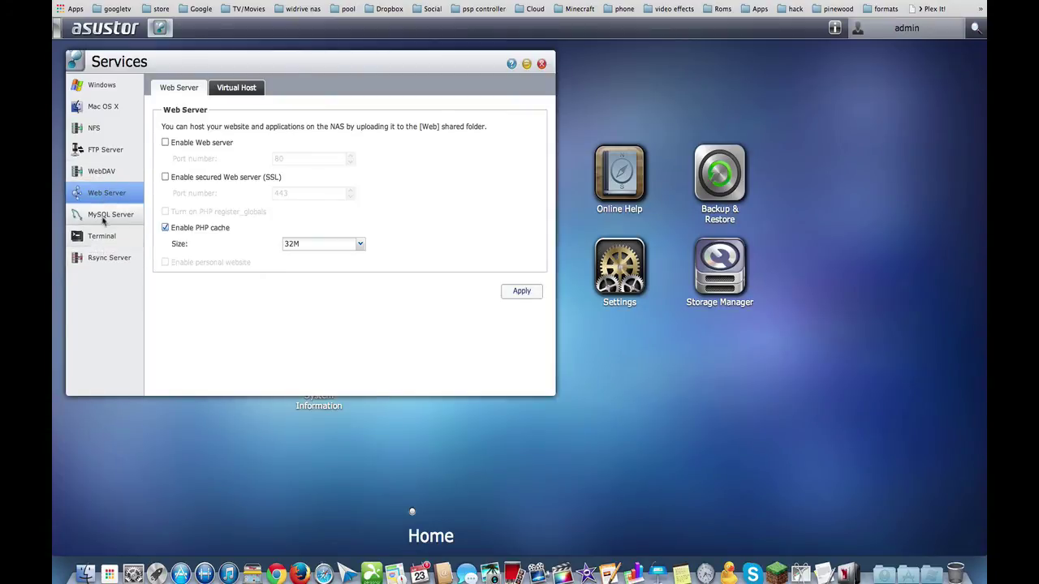
left_click(103, 216)
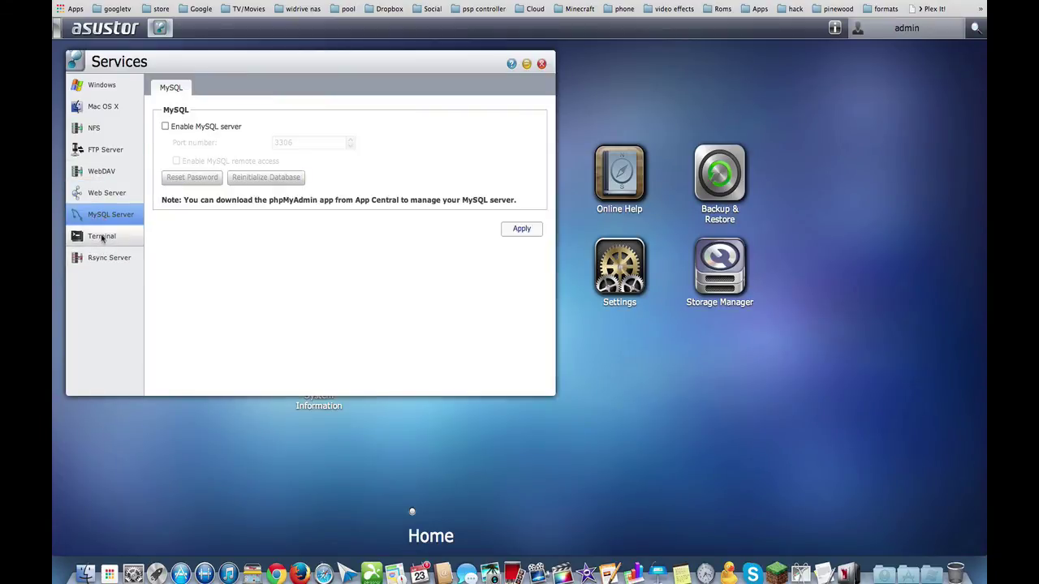
left_click(99, 236)
left_click(99, 258)
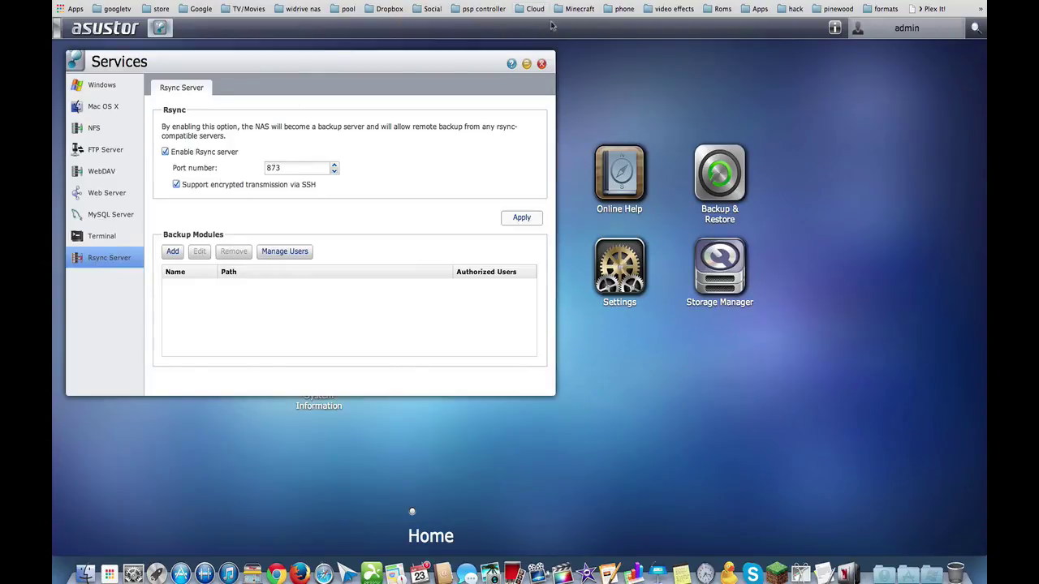
left_click(541, 63)
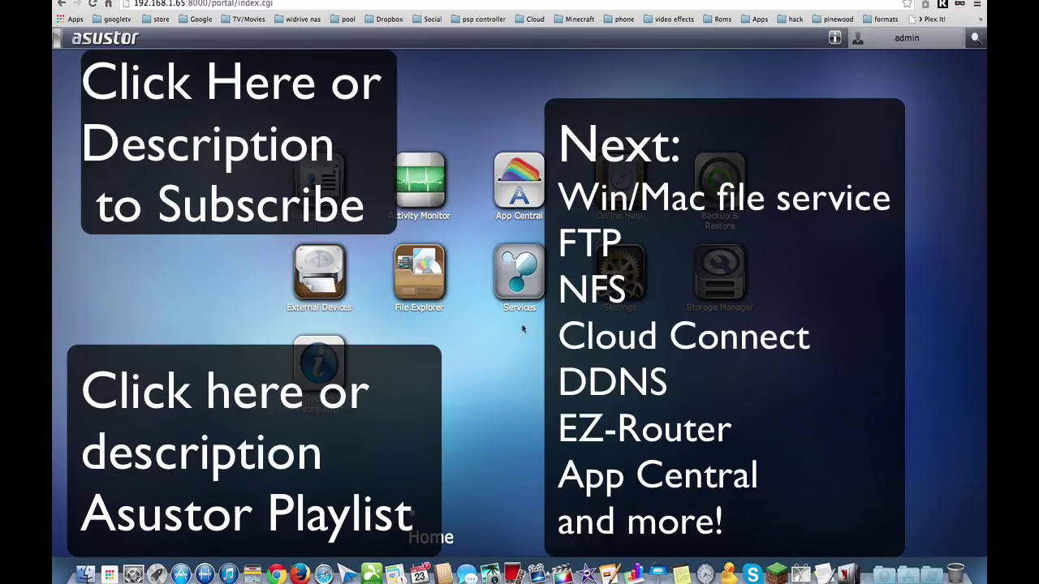
Open Activity Monitor, view the disk usage chart of Volume 1, and close it.
left_click(420, 167)
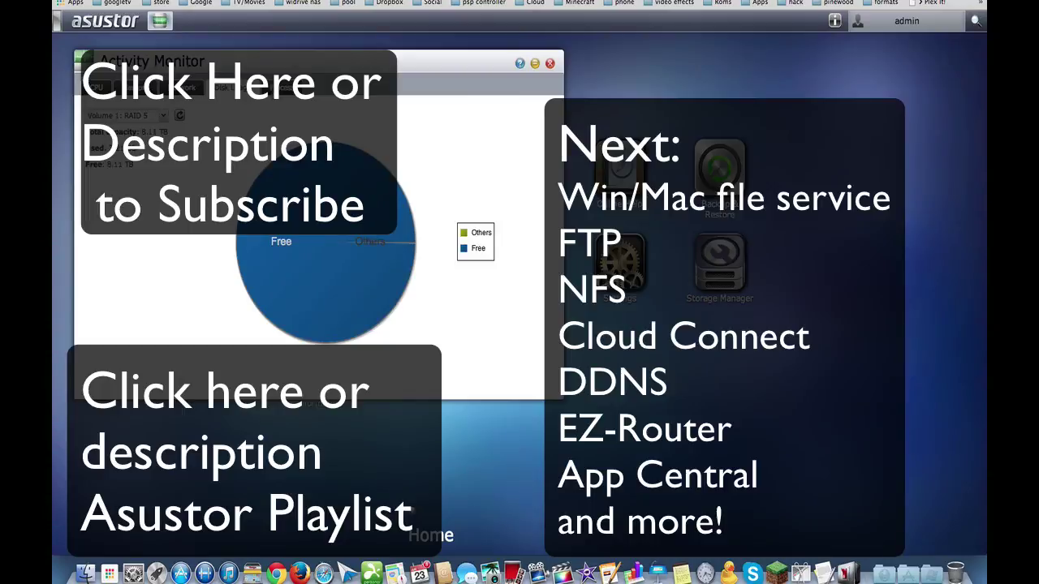
left_click(549, 63)
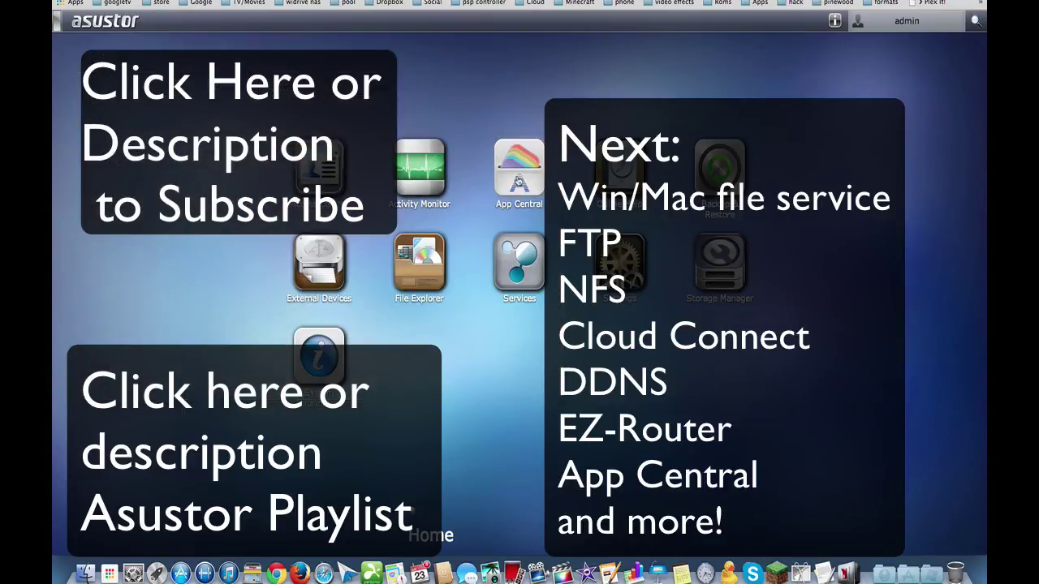